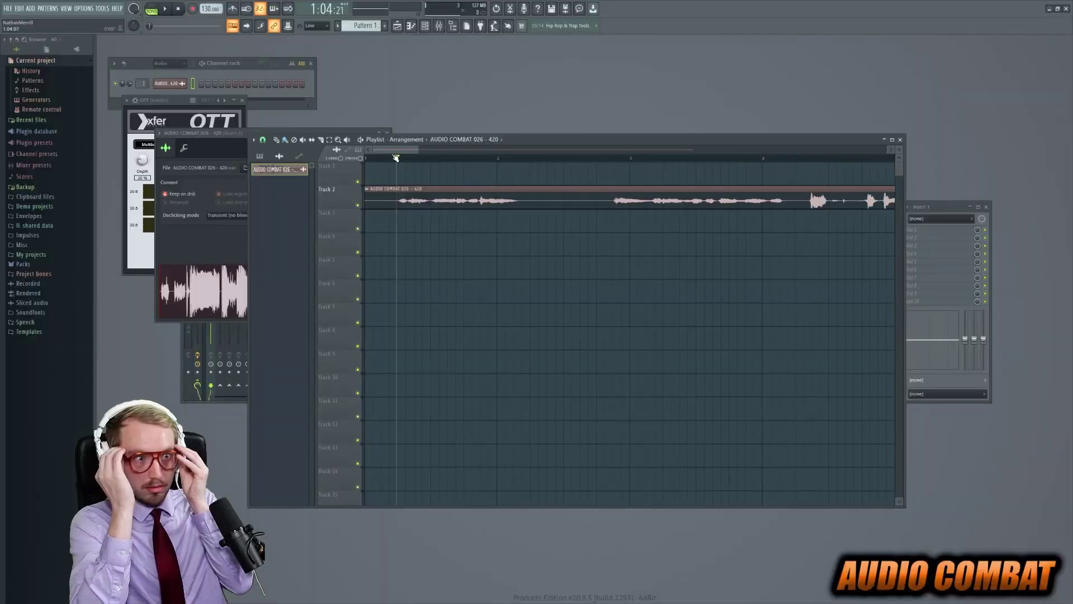
Step: Play the Track 2 recording from the middle of bar 1, looping the phrase that runs to just past bar 2
{"action": "left_click", "coordinate": [446, 159]}
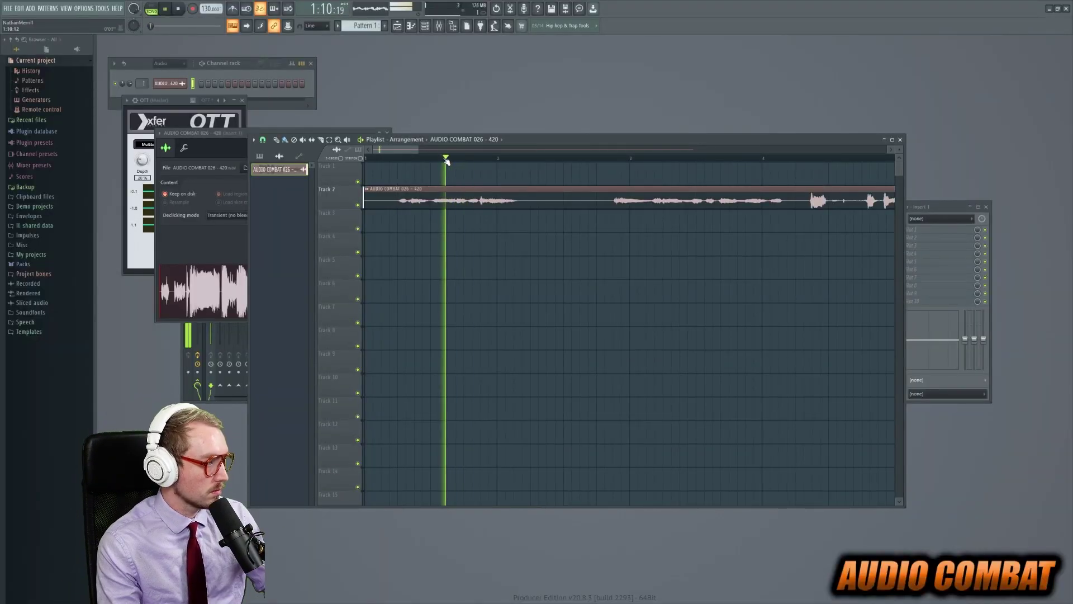
{"action": "left_click", "coordinate": [440, 159]}
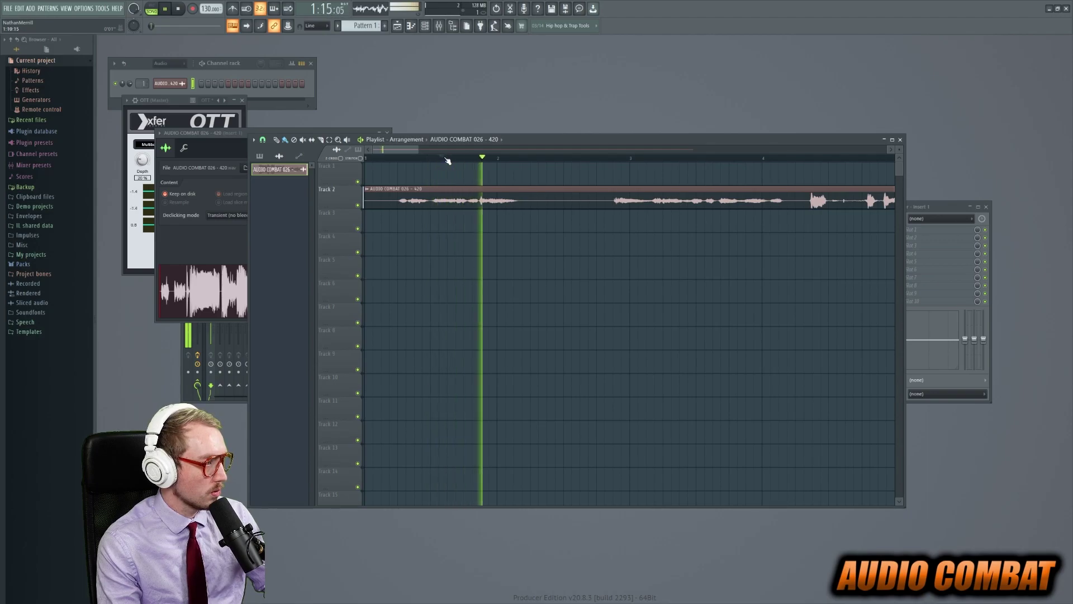
{"action": "left_click_drag", "start_coordinate": [447, 160], "coordinate": [527, 170]}
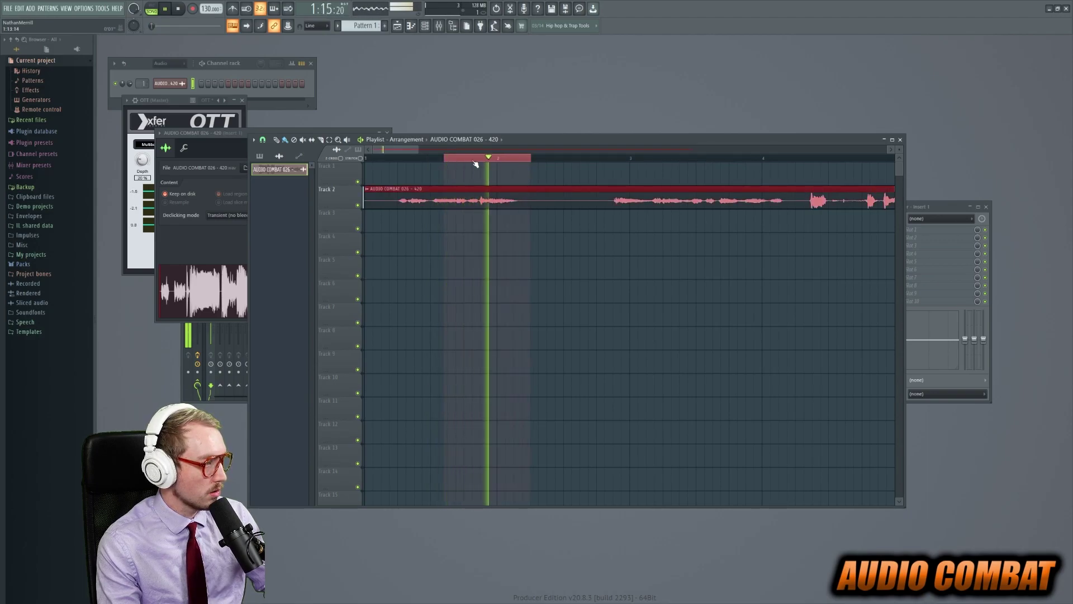
{"action": "key", "text": "space"}
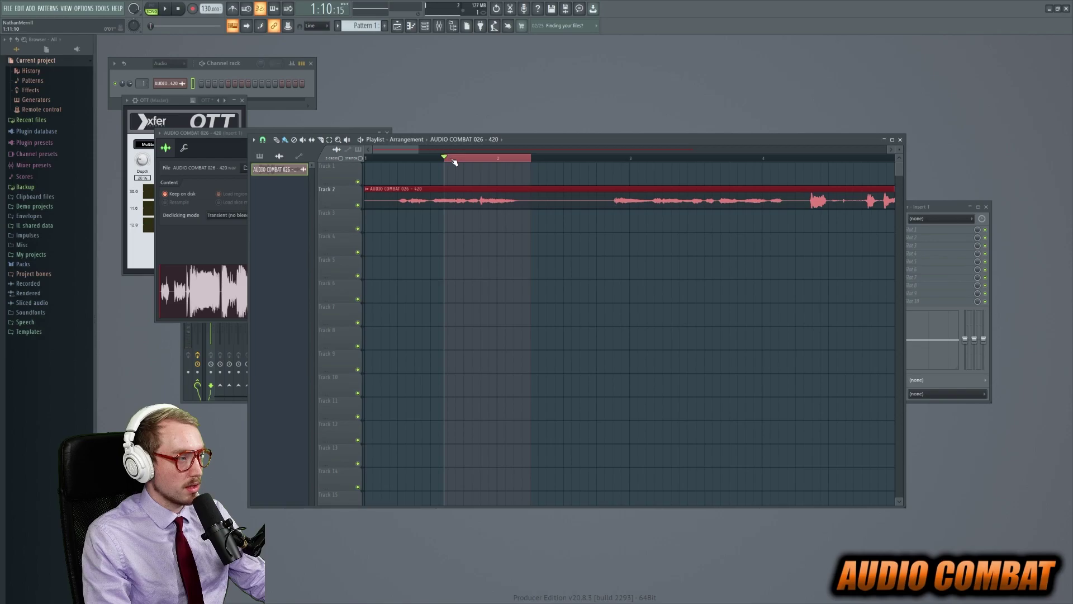
{"action": "key", "text": "space"}
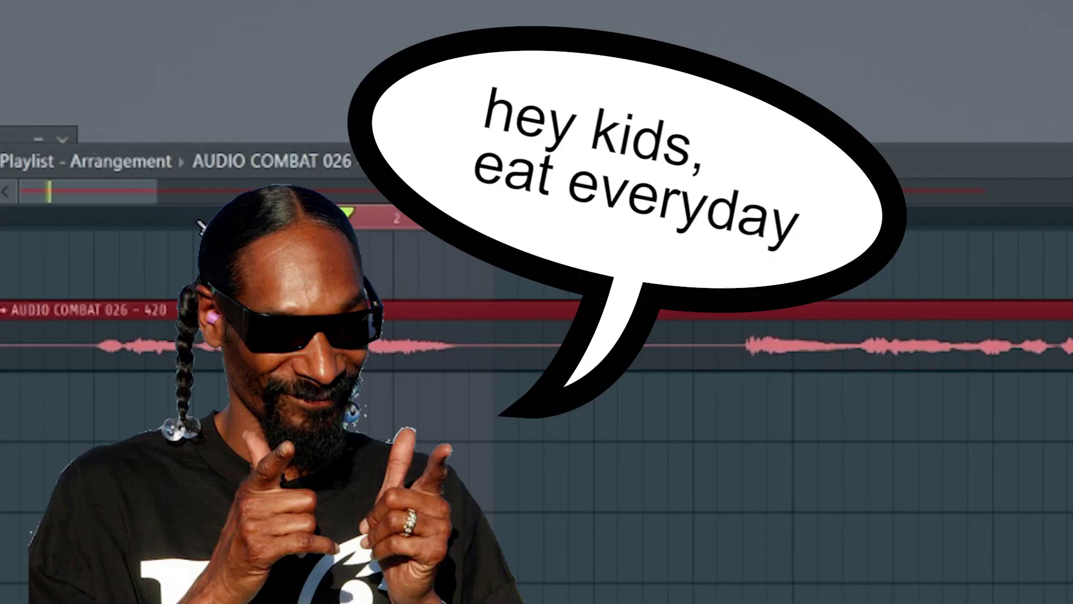
{"action": "key", "text": "space"}
Step: Audition short fragments of the Track 2 recording between bars 1 and 2 from several starting points
{"action": "left_click", "coordinate": [142, 223]}
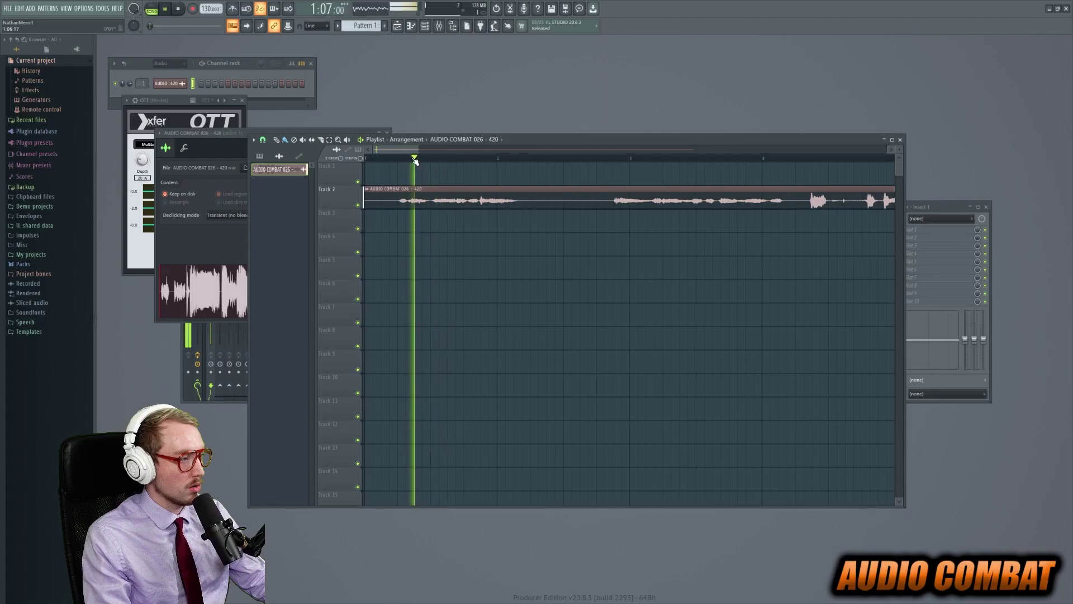
{"action": "left_click", "coordinate": [411, 159]}
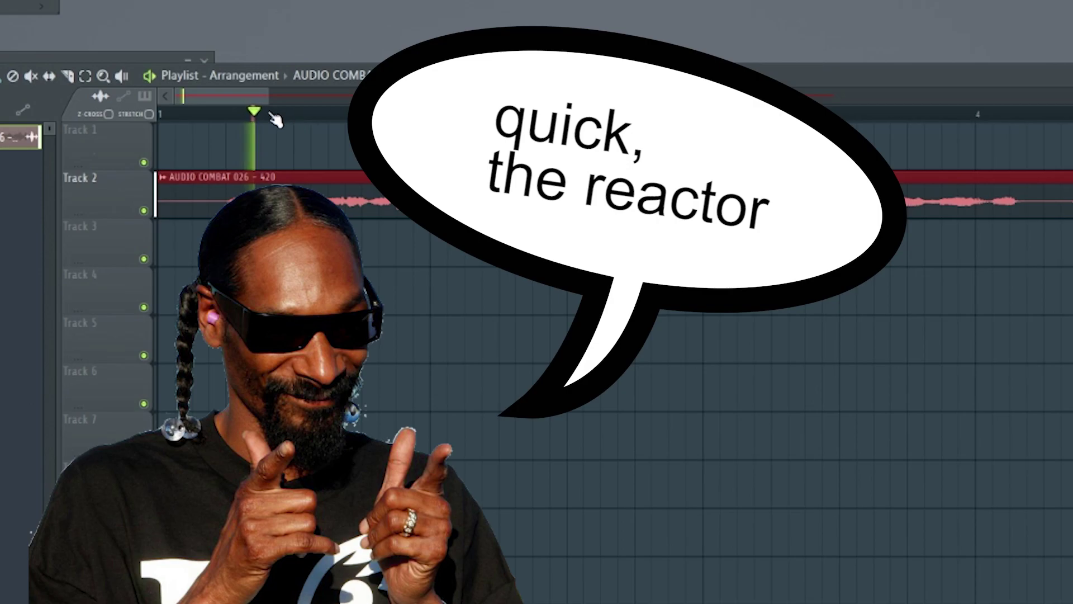
{"action": "left_click", "coordinate": [262, 122]}
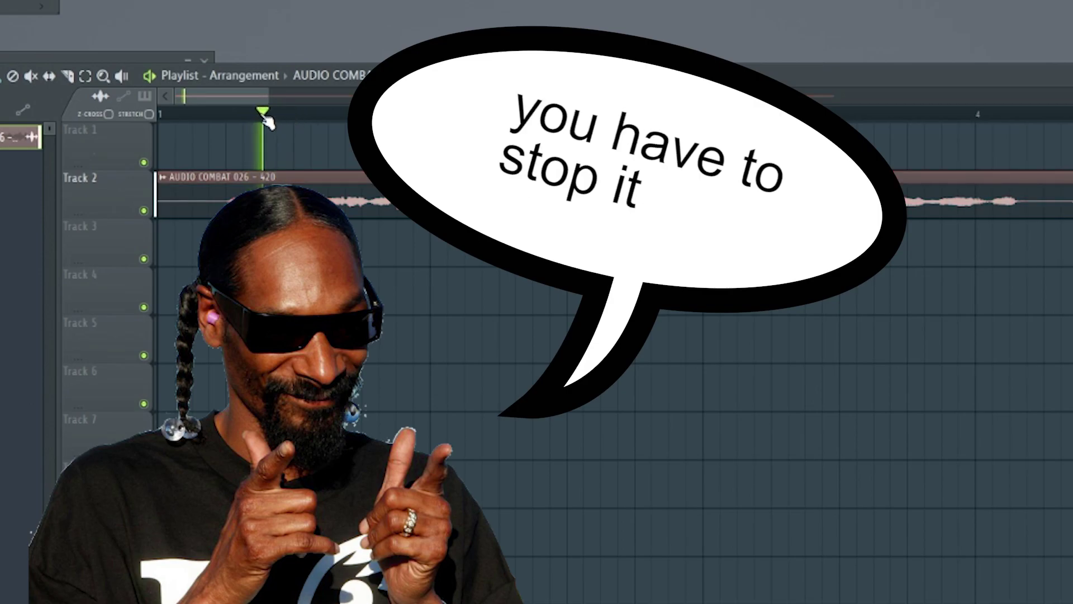
{"action": "mouse_move", "coordinate": [251, 122]}
{"action": "left_mouse_down"}
{"action": "mouse_move", "coordinate": [279, 124]}
{"action": "mouse_move", "coordinate": [259, 122]}
{"action": "left_mouse_up"}
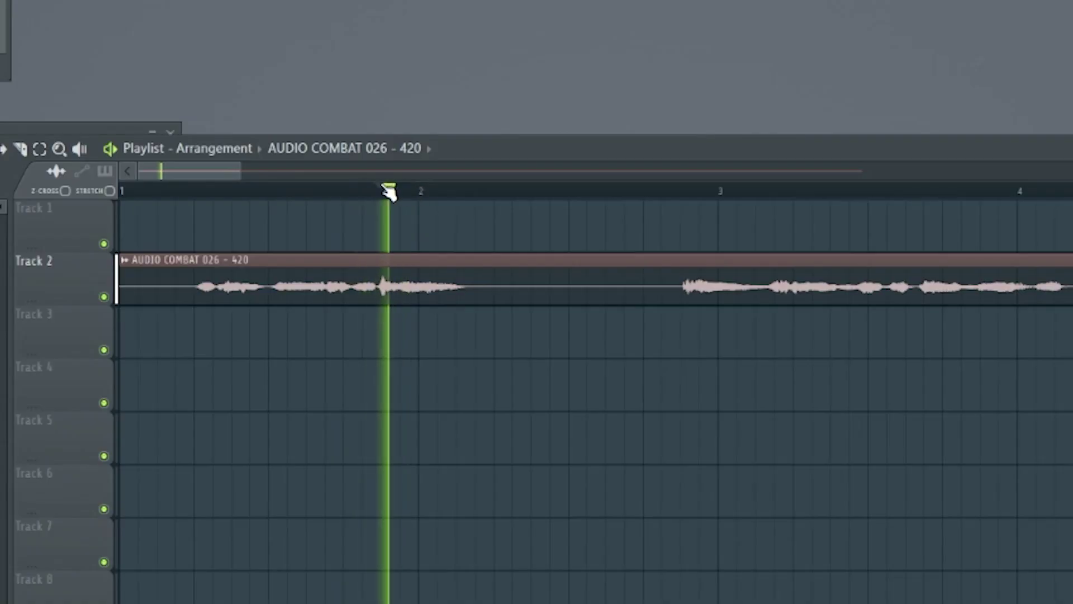
{"action": "left_click_drag", "start_coordinate": [390, 191], "coordinate": [361, 192]}
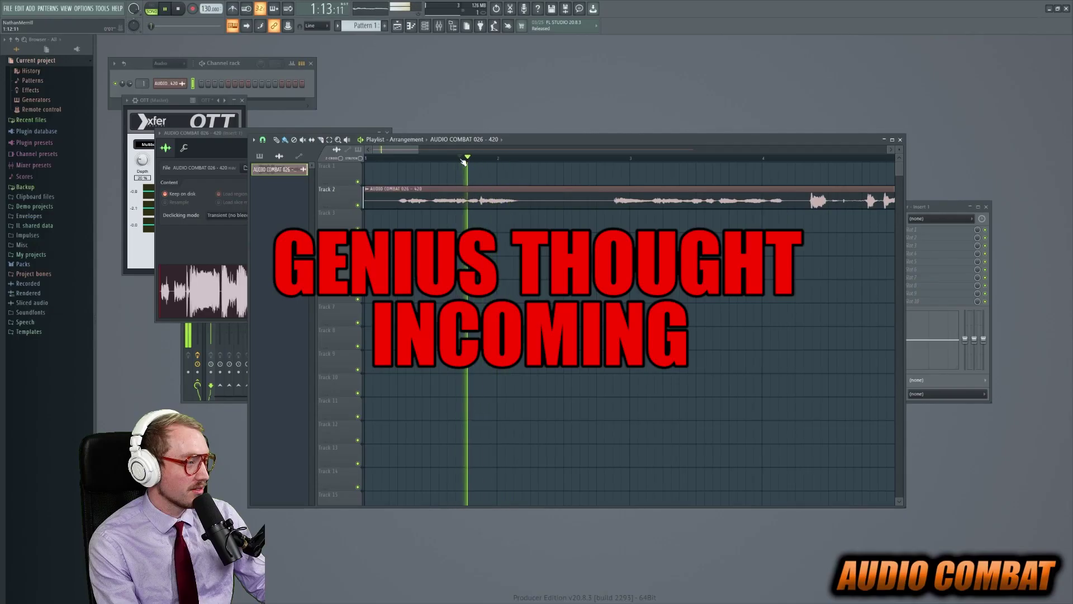
{"action": "left_click_drag", "start_coordinate": [463, 162], "coordinate": [518, 162]}
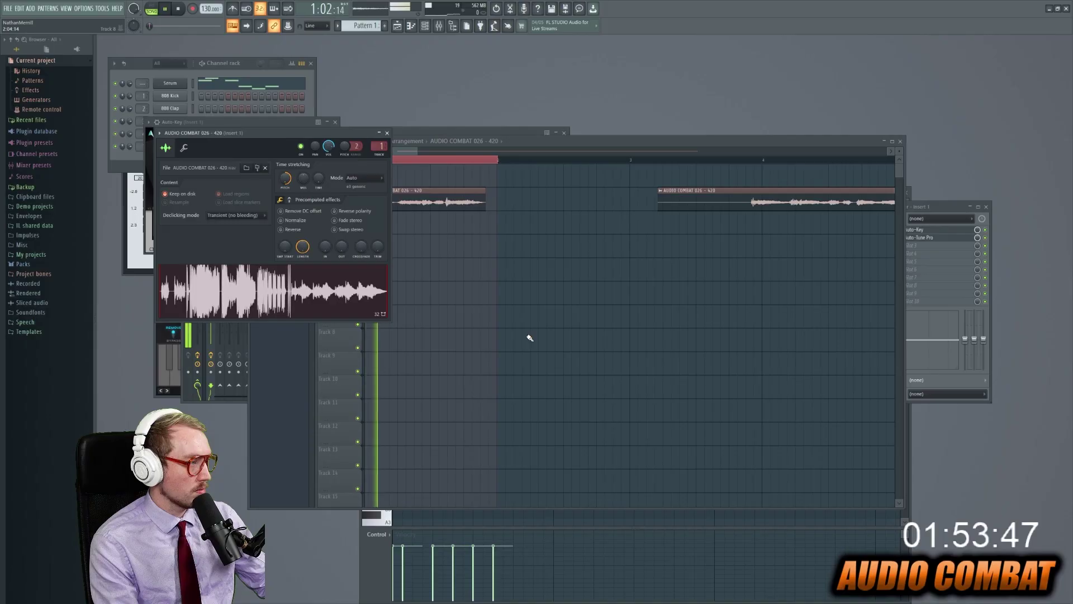
{"action": "key", "text": "space"}
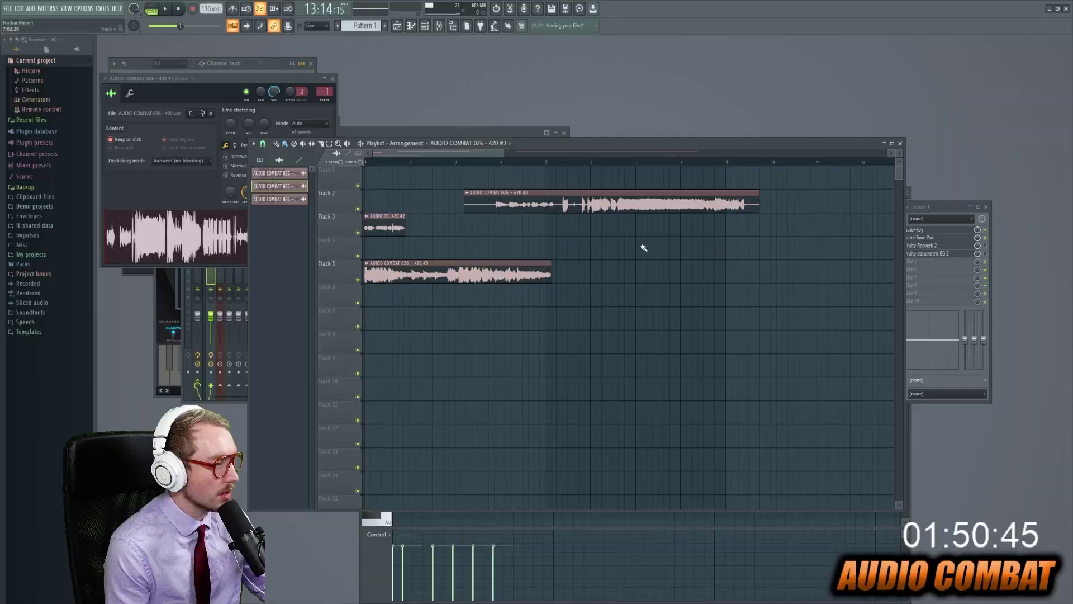
Step: Move the vocal clips on Tracks 2 and 3 together to Tracks 5 and 6, well past the end of the opening Track 5 clip
{"action": "left_click_drag", "start_coordinate": [782, 235], "coordinate": [315, 191]}
{"action": "left_click_drag", "start_coordinate": [395, 229], "coordinate": [879, 280]}
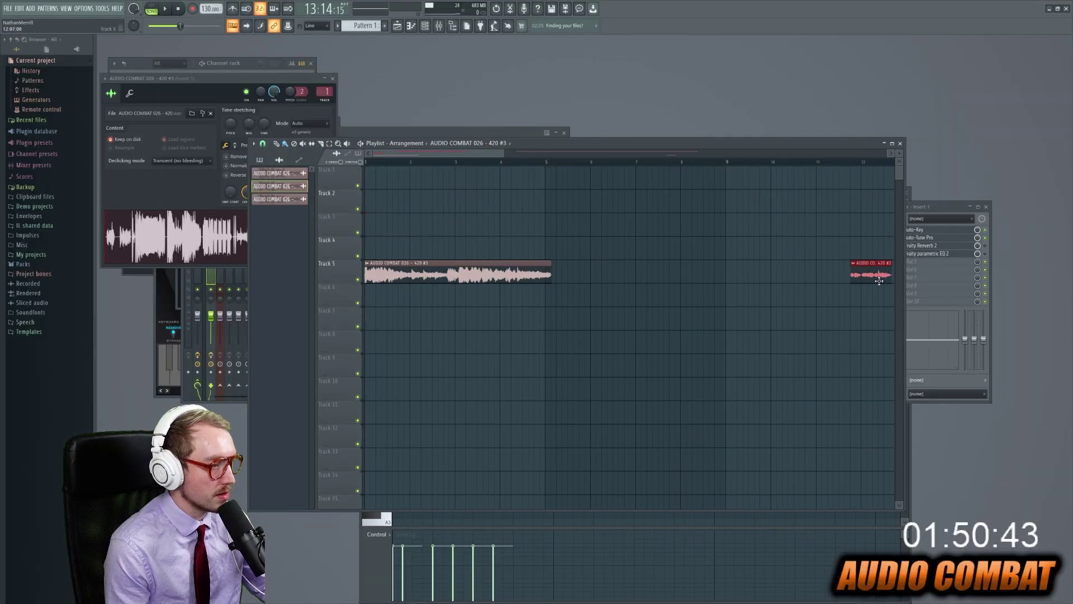
{"action": "scroll", "coordinate": [503, 174], "scroll_direction": "up", "scroll_amount": 5}
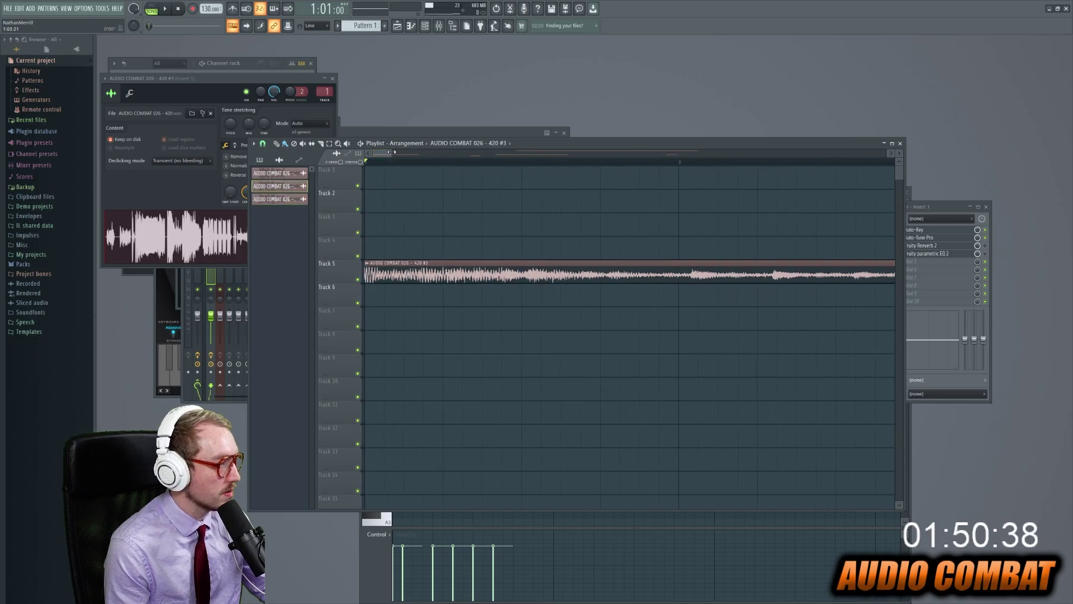
{"action": "scroll", "coordinate": [517, 196], "scroll_direction": "down", "scroll_amount": 5}
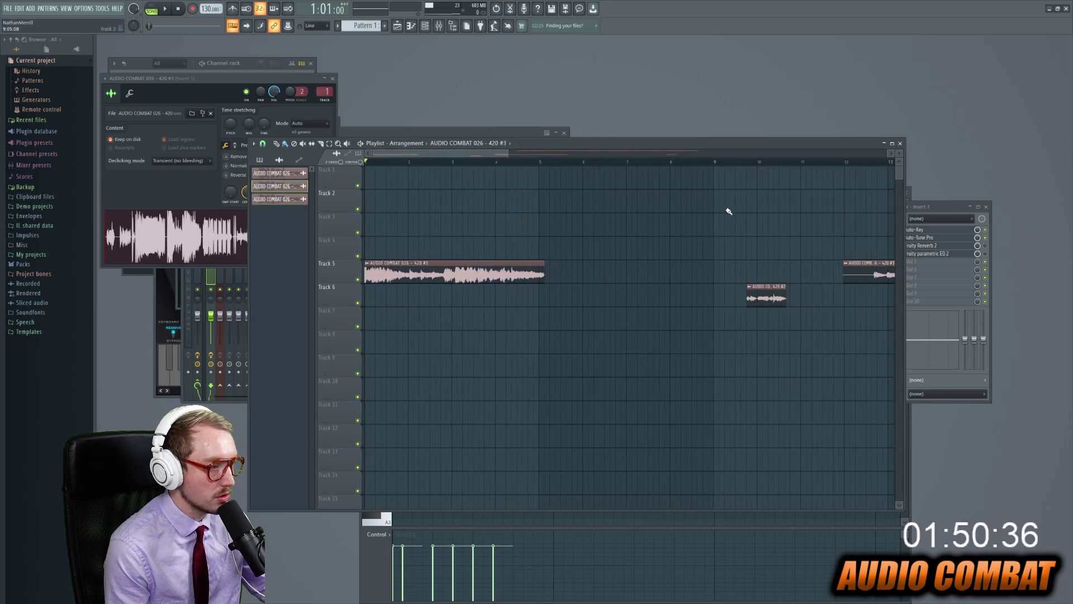
Step: Listen through the relocated vocal clips from about bar 10 onward
{"action": "scroll", "coordinate": [528, 169], "scroll_direction": "right", "scroll_amount": 7}
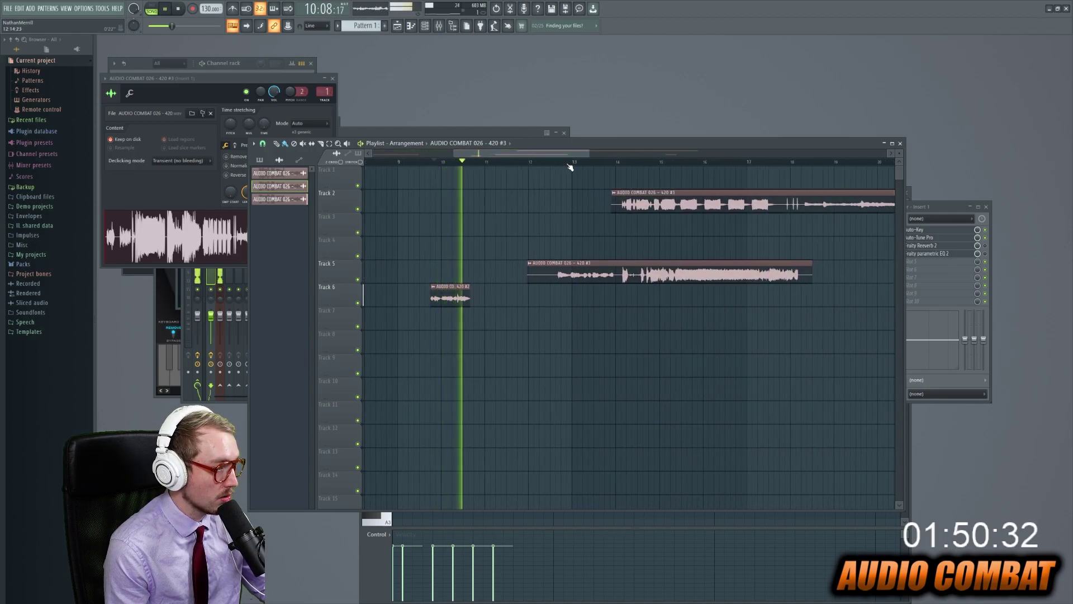
{"action": "left_click_drag", "start_coordinate": [569, 163], "coordinate": [681, 163]}
{"action": "scroll", "coordinate": [644, 169], "scroll_direction": "right", "scroll_amount": 7}
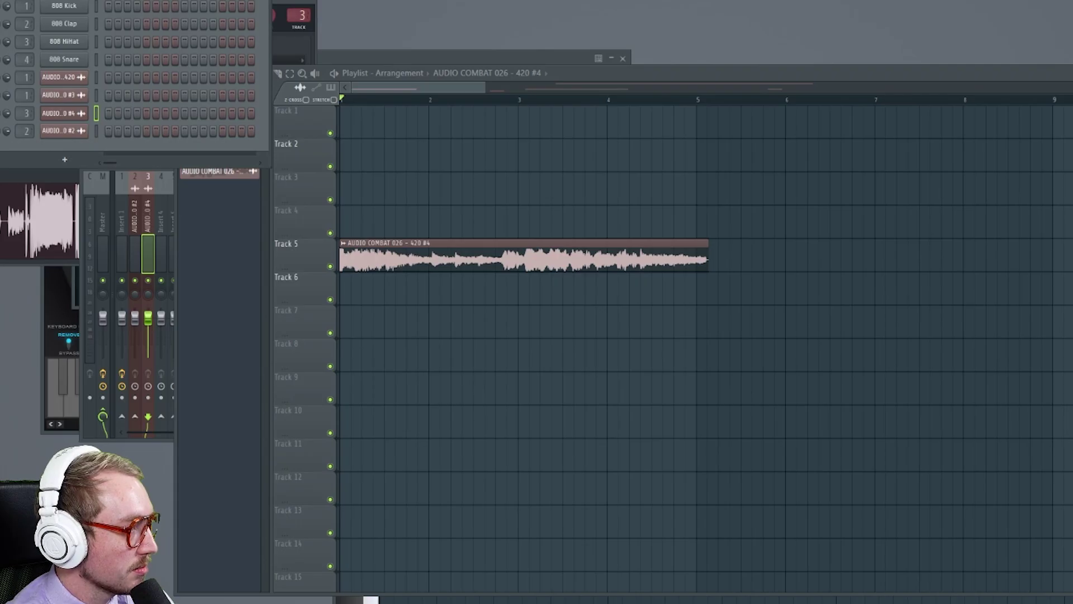
{"action": "left_click", "coordinate": [376, 39]}
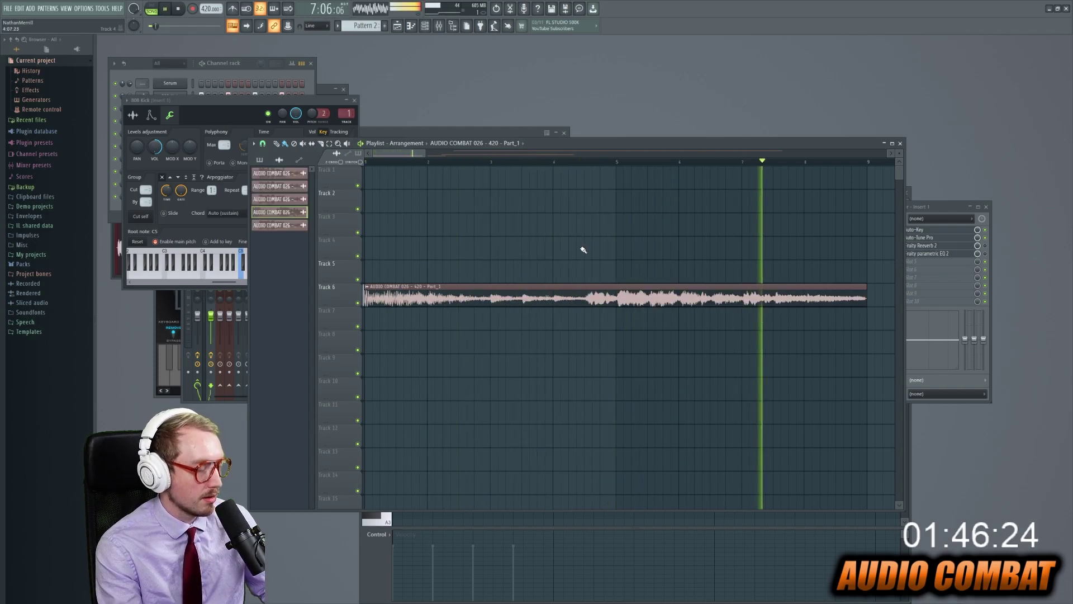
{"action": "left_click", "coordinate": [223, 88]}
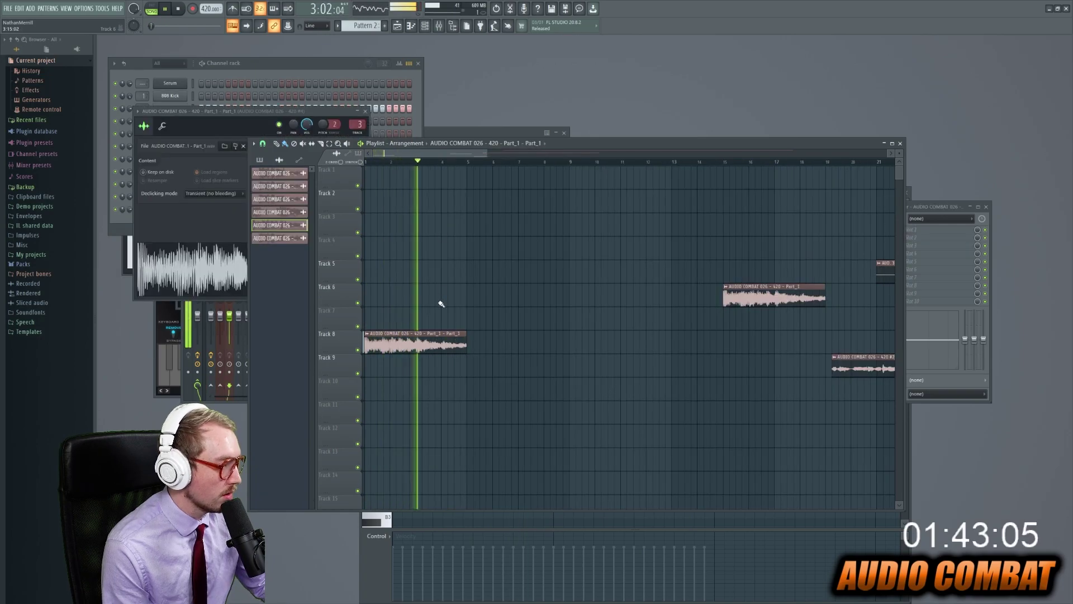
Step: Set Band 1 of Fruity Parametric EQ 2 on the sample's mixer track to High pass and resume playback
{"action": "left_click", "coordinate": [252, 111]}
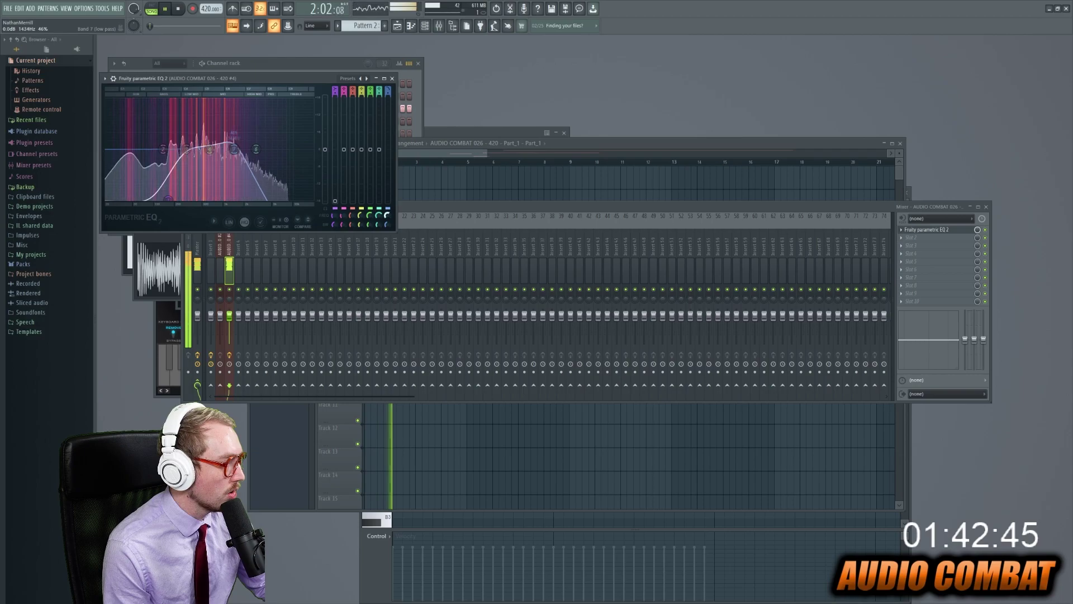
{"action": "key", "text": "space"}
{"action": "right_click", "coordinate": [170, 201]}
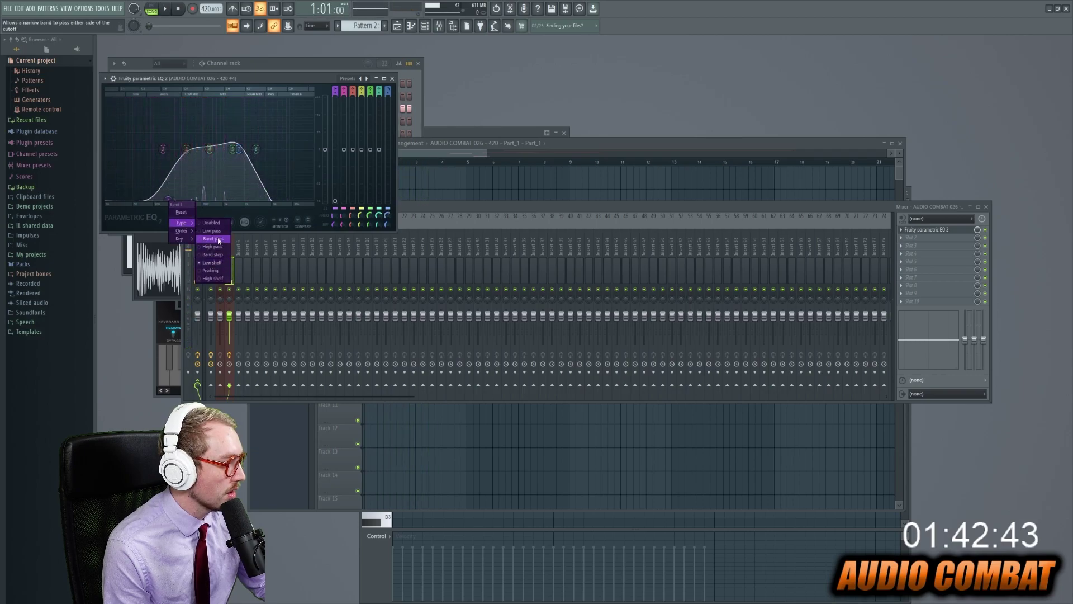
{"action": "left_click", "coordinate": [213, 246]}
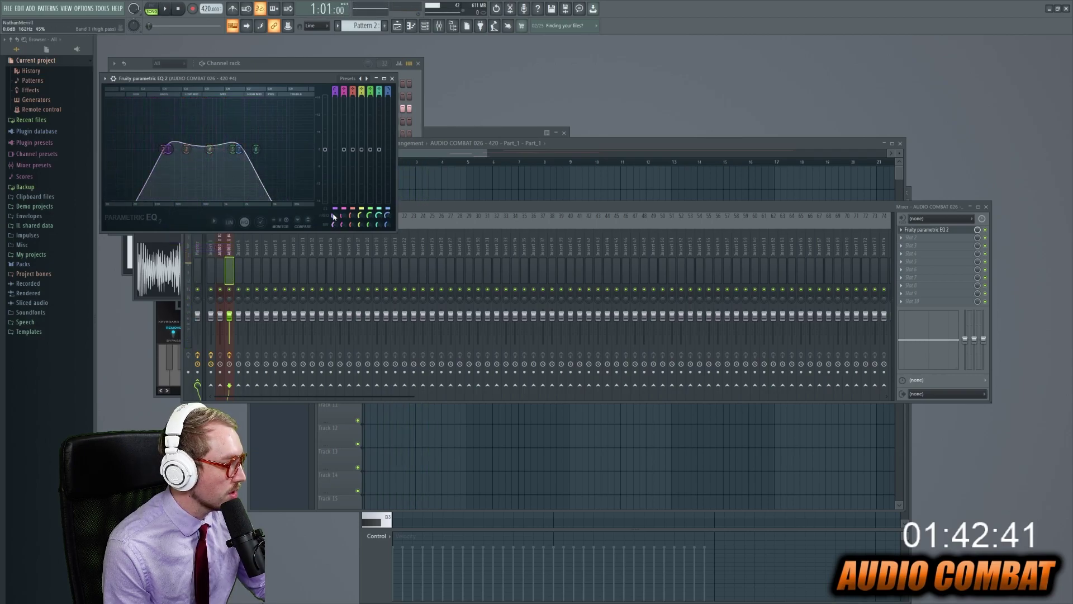
{"action": "key", "text": "space"}
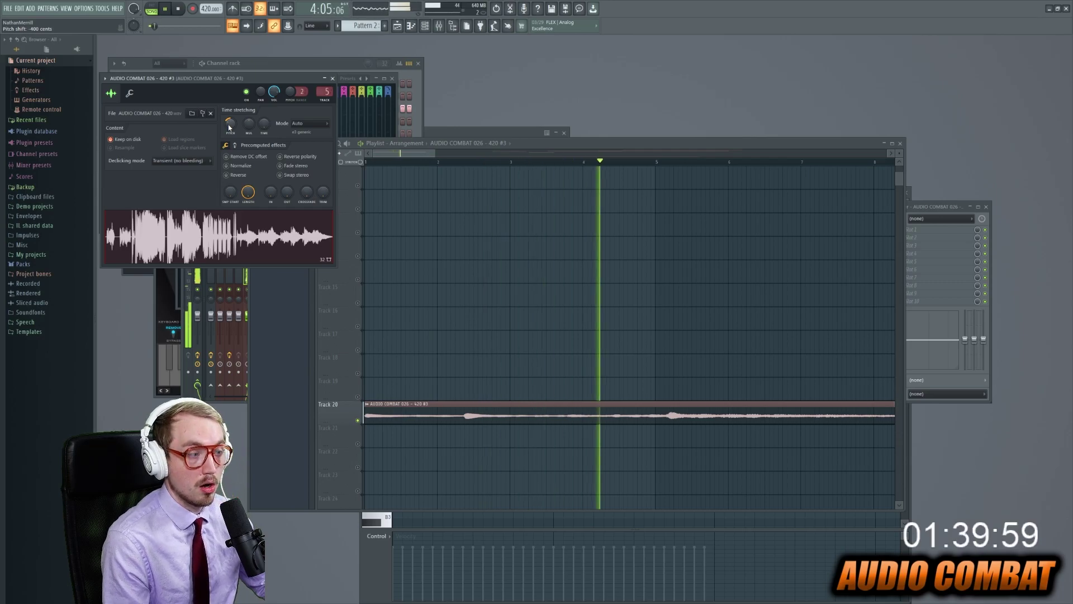
Step: Shorten the end of the AUDIO COMBAT 026 - 420 - Part_1 - Part_1 clip and open its channel settings
{"action": "scroll", "coordinate": [576, 260], "scroll_direction": "up", "scroll_amount": 3}
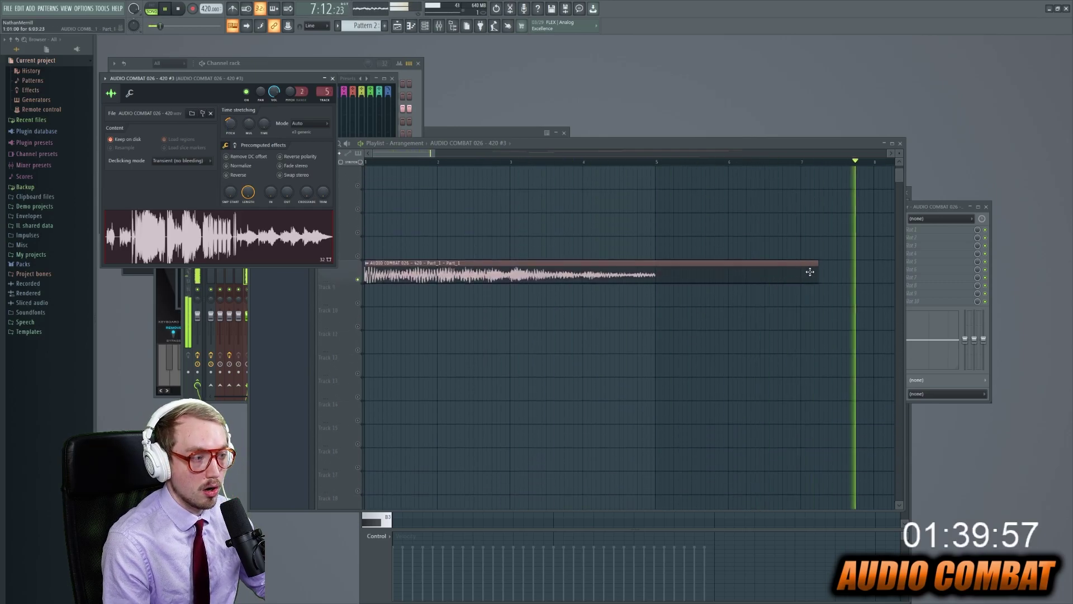
{"action": "left_click_drag", "start_coordinate": [813, 272], "coordinate": [784, 275]}
{"action": "double_click", "coordinate": [630, 270]}
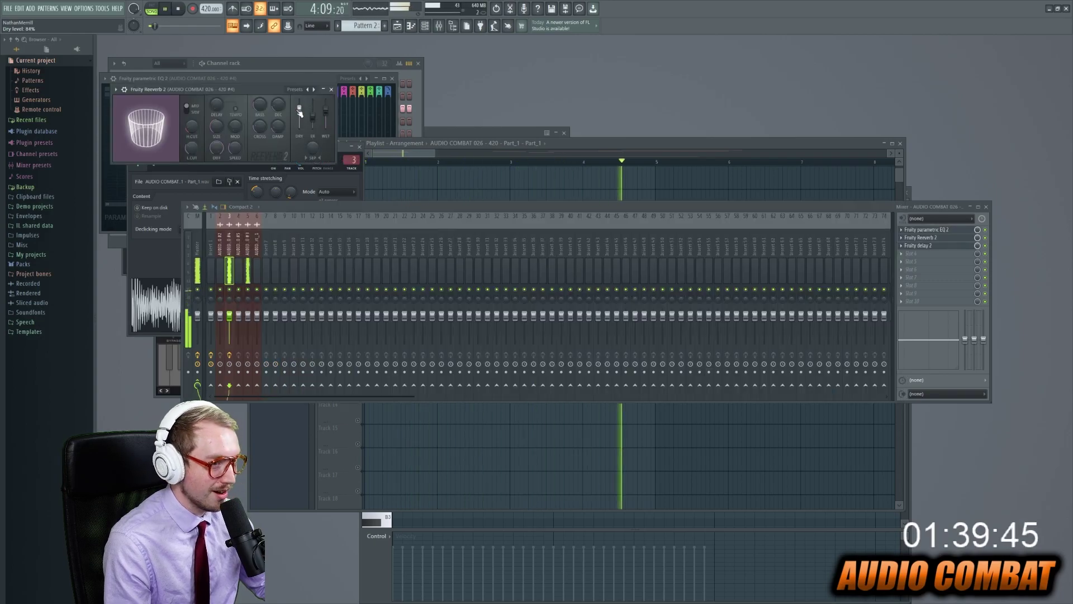
Step: Place another audio clip on Track 8 around bar 17, after the two existing clips
{"action": "left_click", "coordinate": [439, 154]}
{"action": "scroll", "coordinate": [605, 275], "scroll_direction": "down", "scroll_amount": 3}
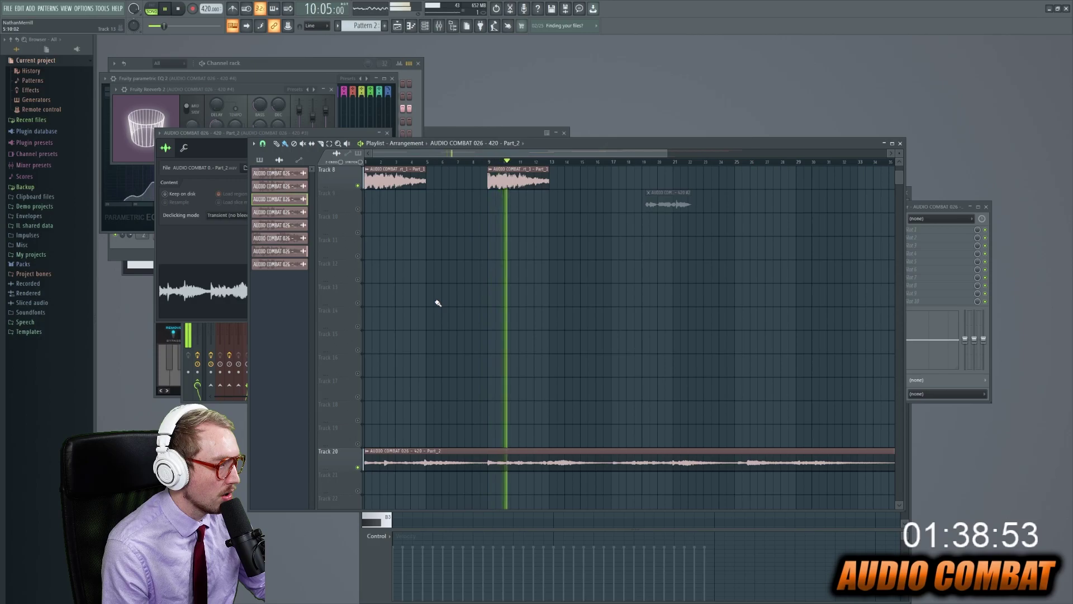
{"action": "scroll", "coordinate": [438, 303], "scroll_direction": "up", "scroll_amount": 5}
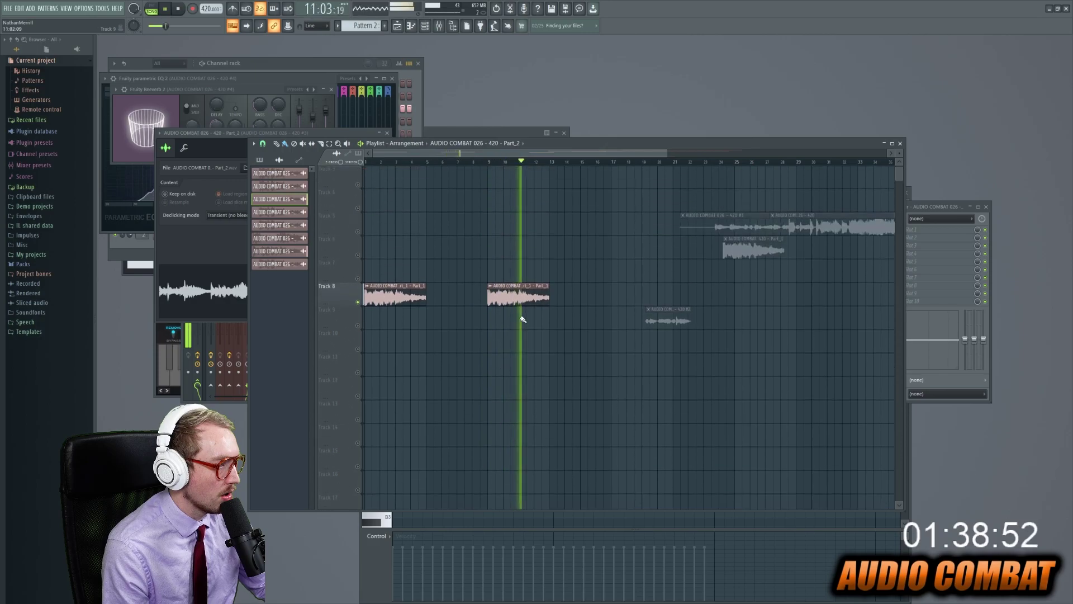
{"action": "left_click", "coordinate": [621, 304]}
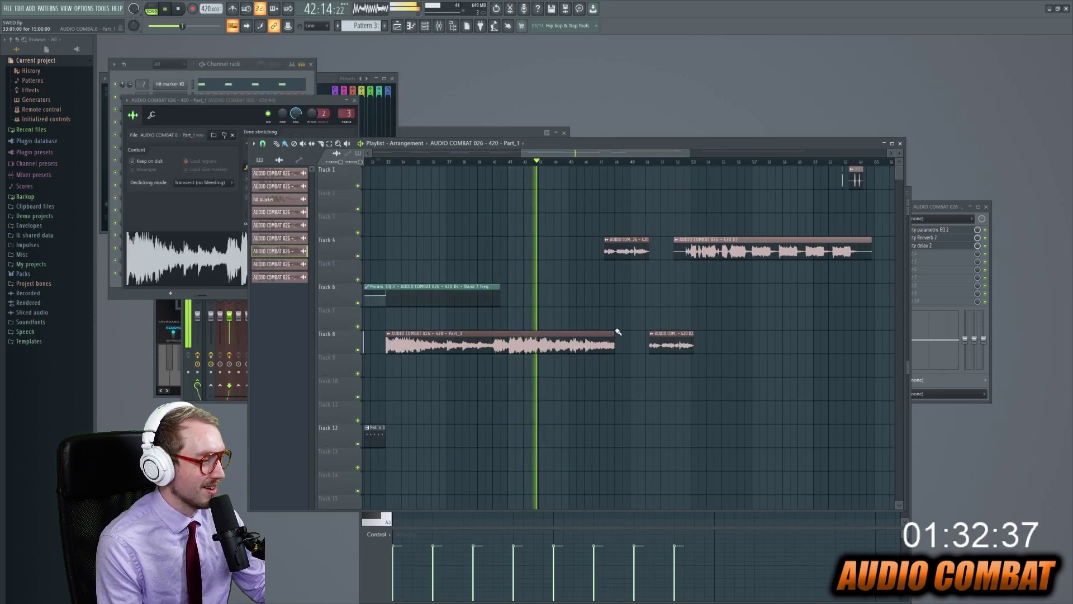
Step: Extend the end of the long Part_1 clip on Track 8 by about half a bar and play through it
{"action": "left_click_drag", "start_coordinate": [615, 338], "coordinate": [623, 338]}
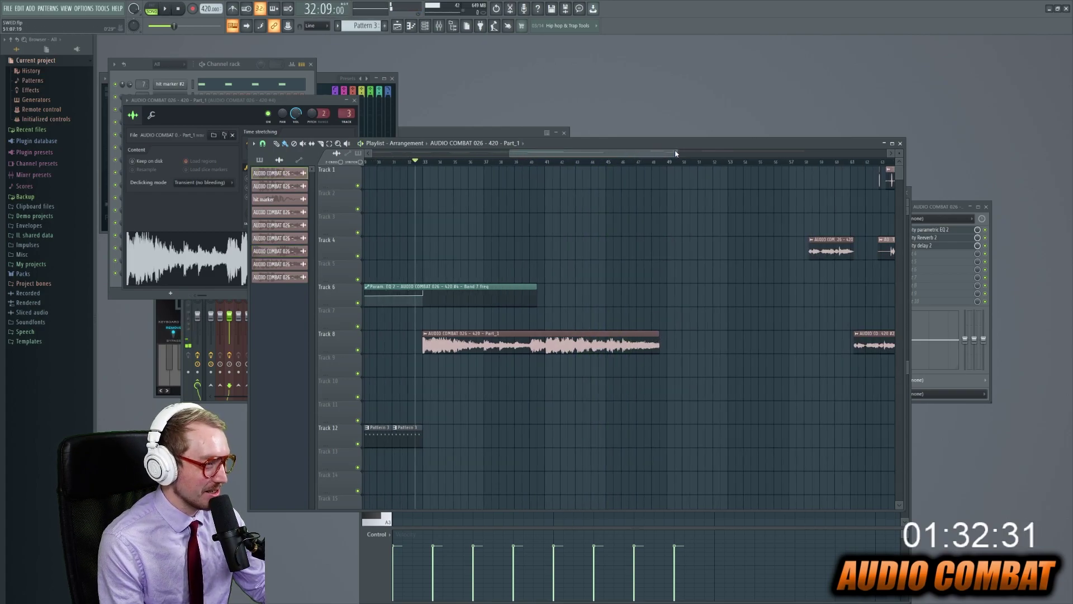
{"action": "left_click_drag", "start_coordinate": [564, 161], "coordinate": [604, 161]}
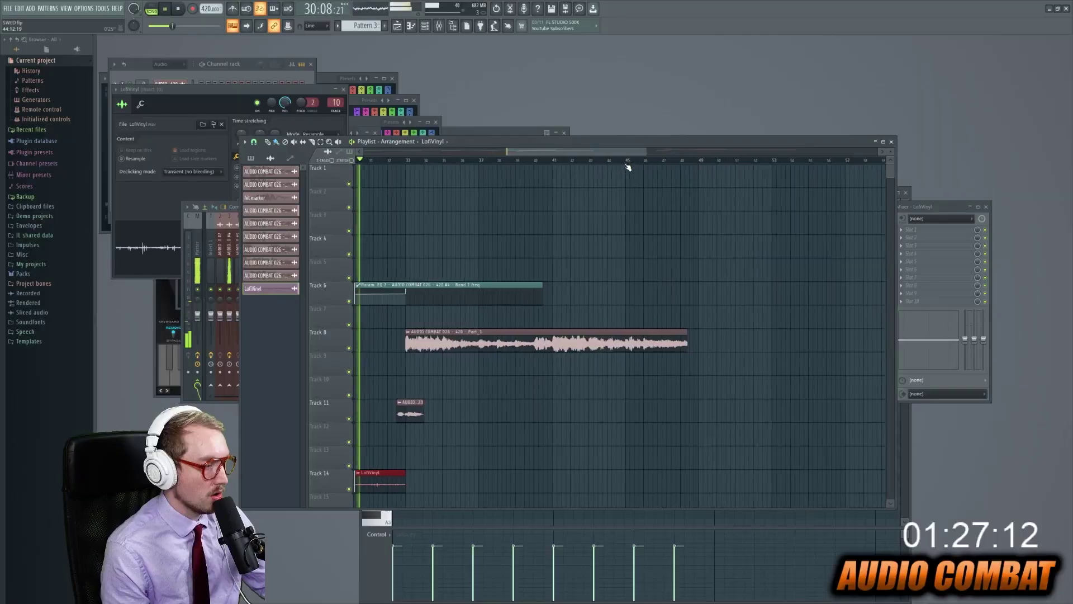
Step: Stop playback, open the settings of the short vocal clip on Track 11 and make the clip unique
{"action": "key", "text": "space"}
{"action": "double_click", "coordinate": [410, 409]}
{"action": "left_click", "coordinate": [398, 403]}
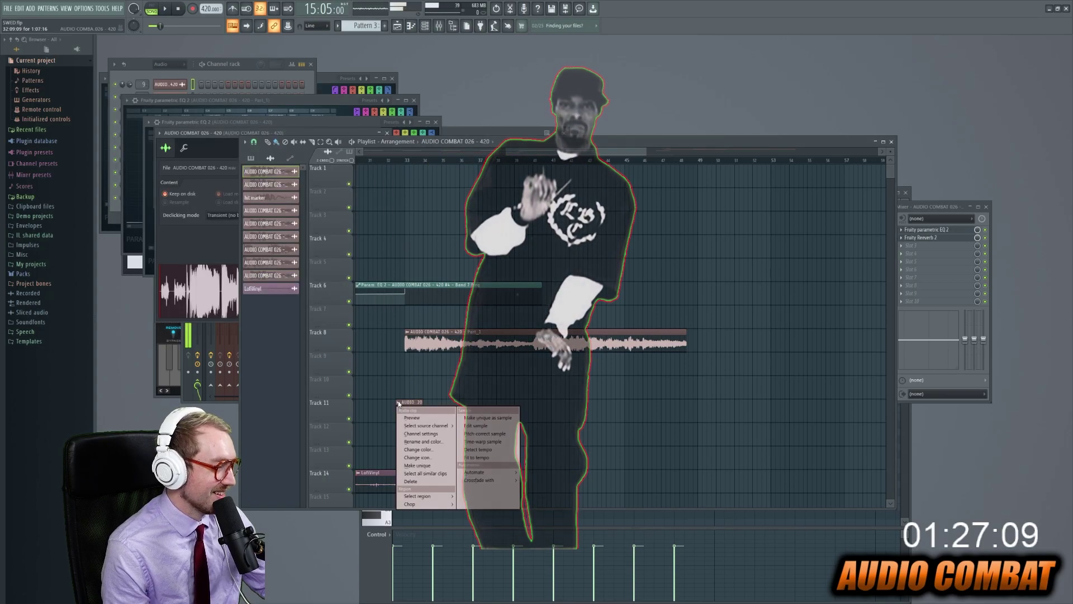
{"action": "left_click", "coordinate": [427, 465]}
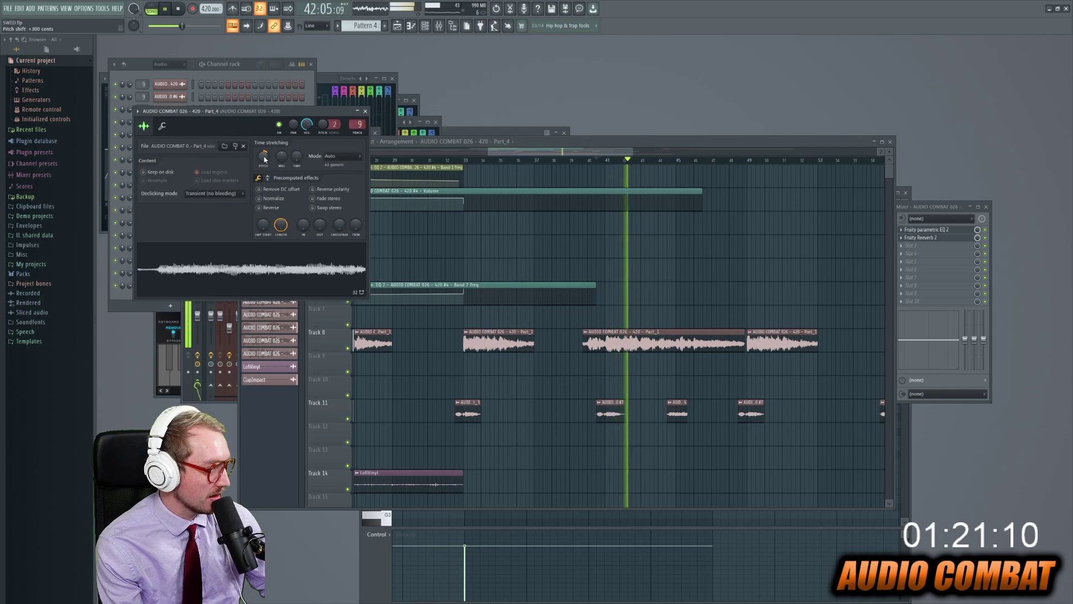
Step: Lower the pitch shift of the AUDIO COMBAT 026 - 420 - Part_4 sample and return to the playlist
{"action": "scroll", "coordinate": [265, 159], "scroll_direction": "down", "scroll_amount": 7}
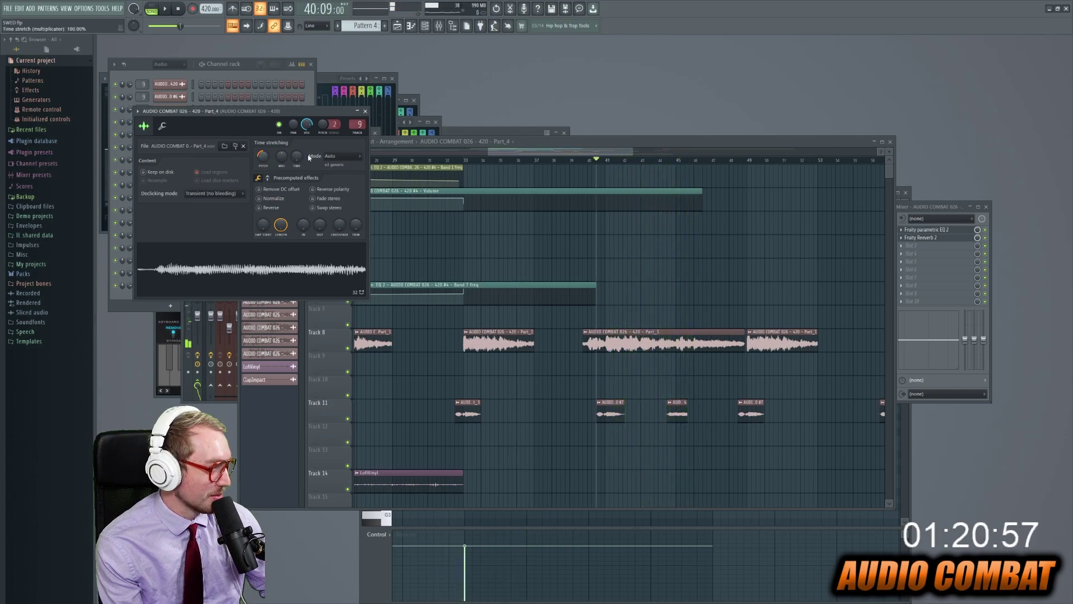
{"action": "left_click", "coordinate": [608, 146]}
Step: Play the arrangement from bar 40 and nudge the short vocal clip near bar 45 on Track 11
{"action": "left_click", "coordinate": [252, 141]}
{"action": "left_click", "coordinate": [262, 183]}
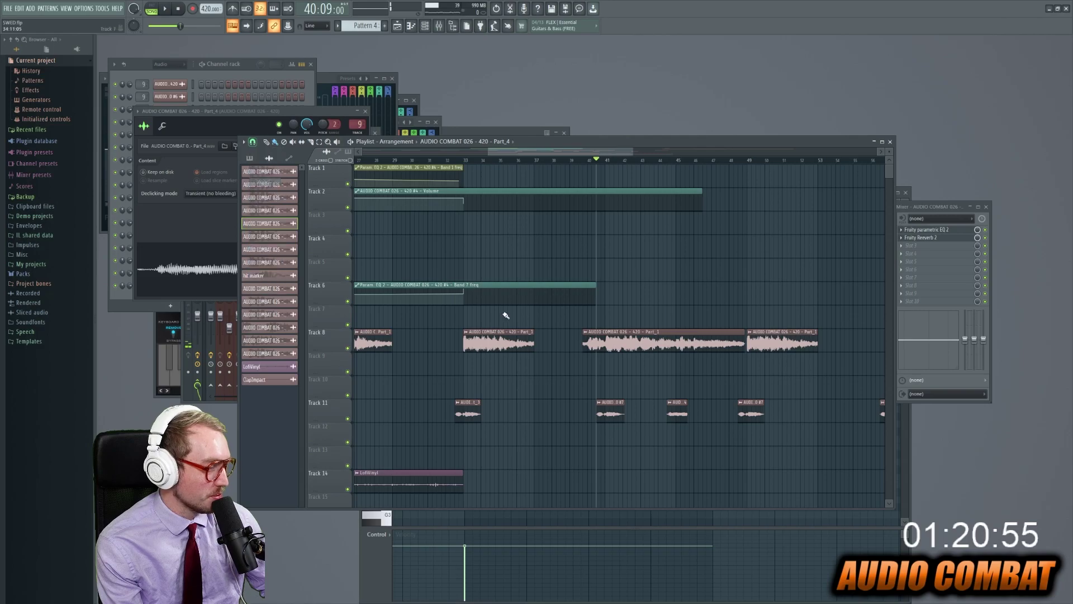
{"action": "key", "text": "space"}
{"action": "left_click_drag", "start_coordinate": [680, 408], "coordinate": [682, 414]}
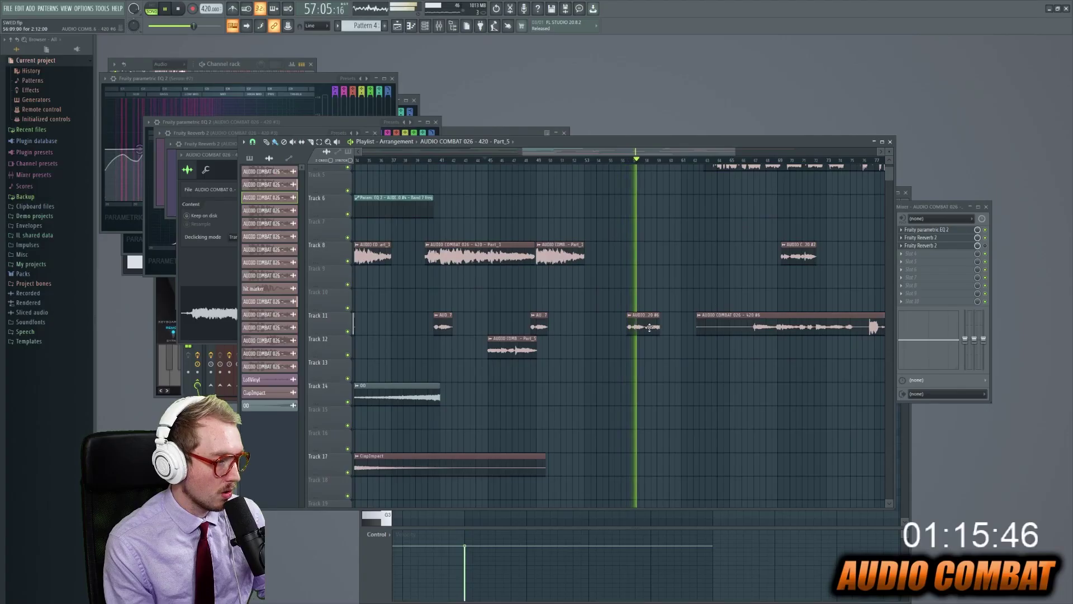
{"action": "scroll", "coordinate": [665, 306], "scroll_direction": "down", "scroll_amount": 3}
{"action": "left_click_drag", "start_coordinate": [702, 305], "coordinate": [822, 345]}
{"action": "scroll", "coordinate": [819, 342], "scroll_direction": "up", "scroll_amount": 3}
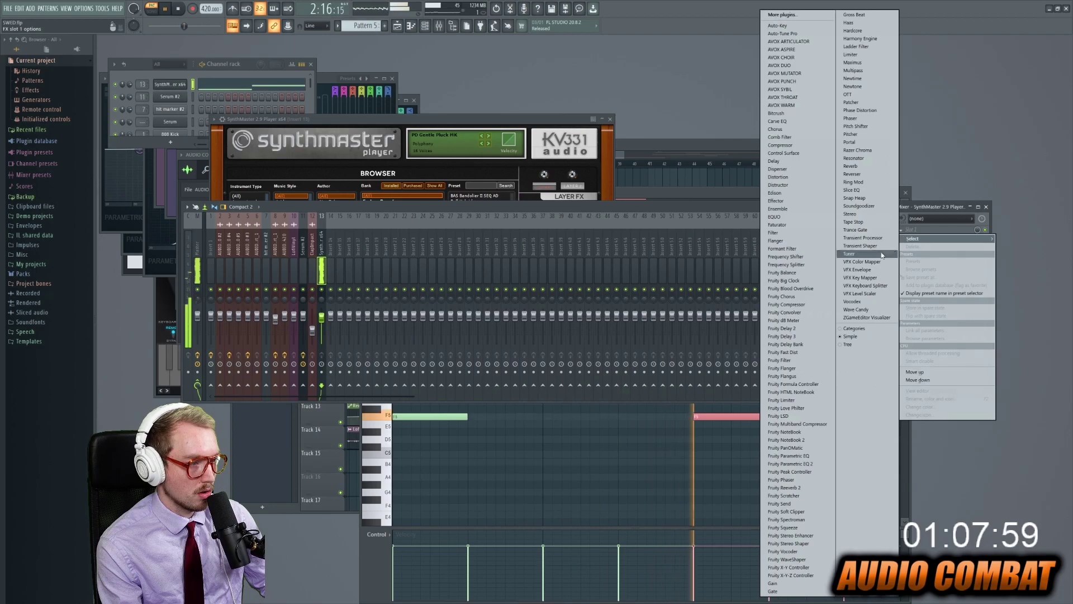
Step: Load Fruity Parametric EQ 2 onto the SynthMaster 2.9 Player mixer track
{"action": "left_click", "coordinate": [811, 463]}
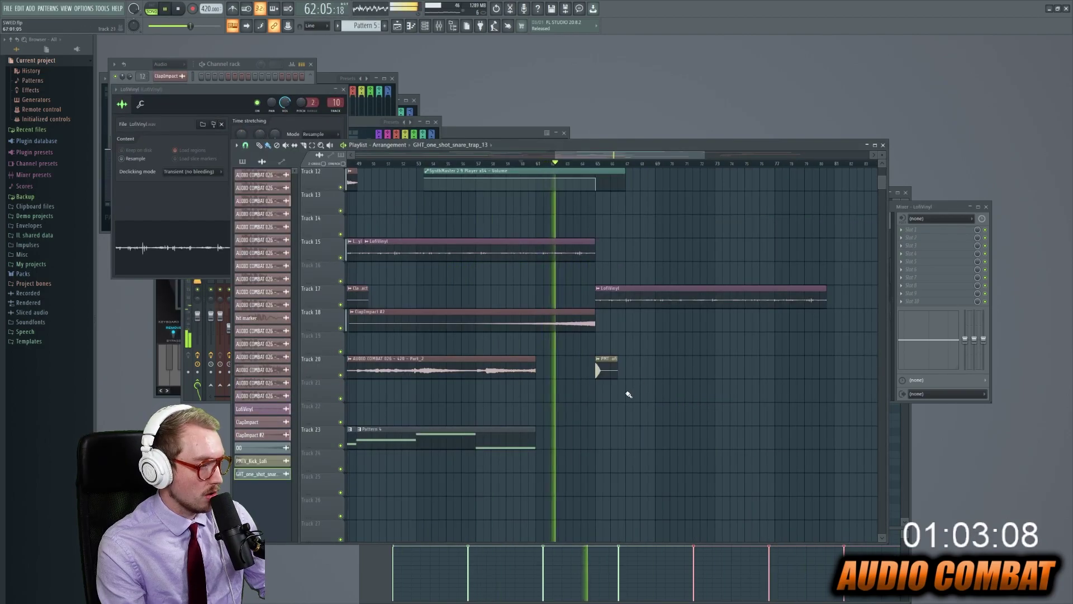
Step: Place the GHT_one_shot_snare_trap_13 sample at bar 67 on Track 21
{"action": "left_click", "coordinate": [628, 391]}
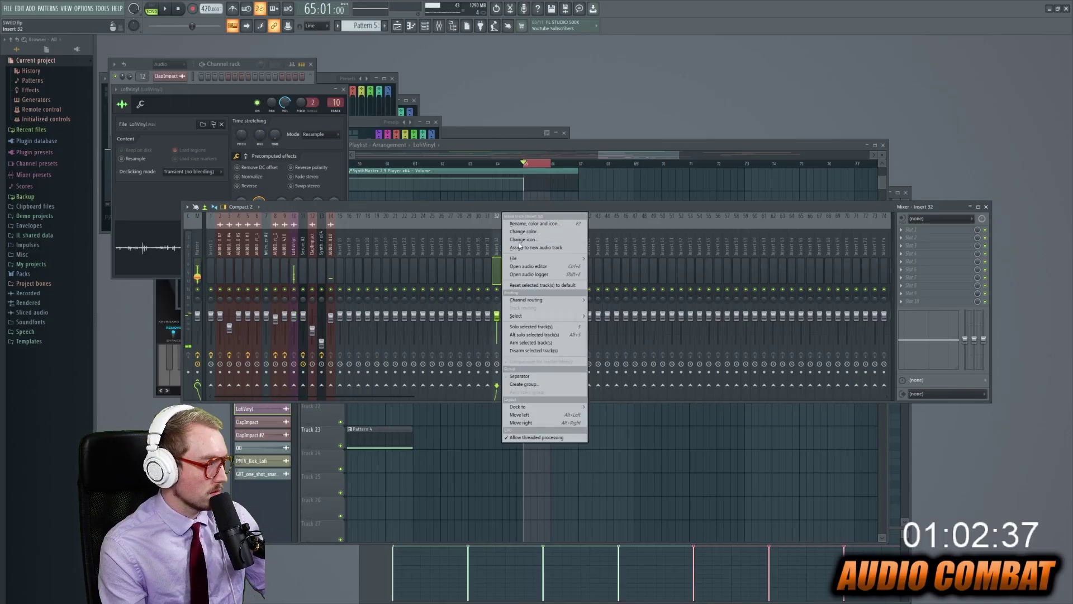
Step: Open the name, color and icon settings of mixer insert 32
{"action": "left_click", "coordinate": [546, 220]}
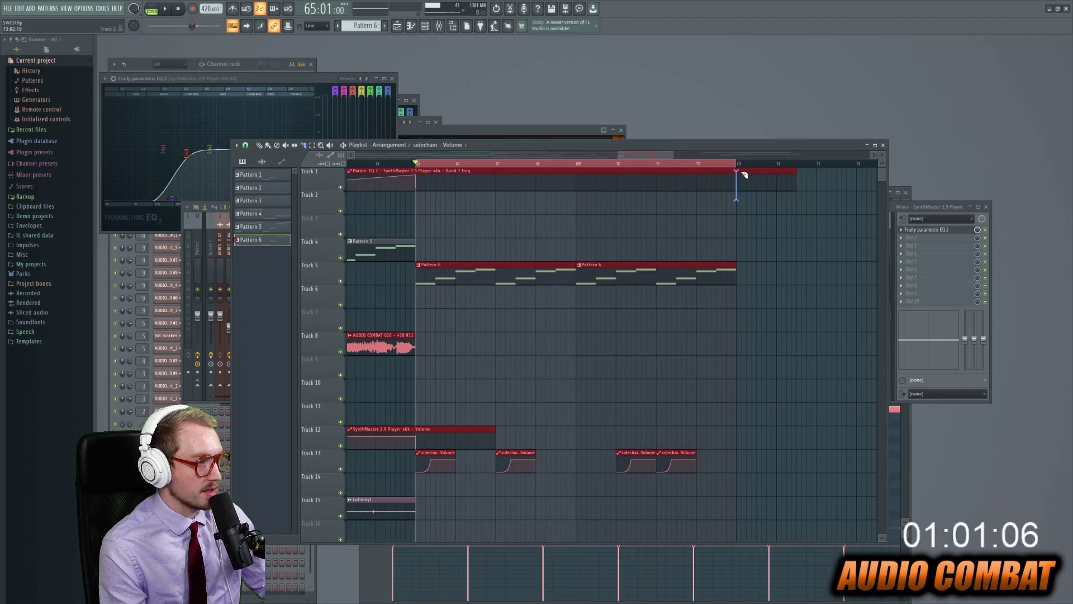
Step: Slice the SynthMaster EQ Band 7 freq automation clip on Track 1 at bar 73
{"action": "left_click_drag", "start_coordinate": [745, 175], "coordinate": [744, 179]}
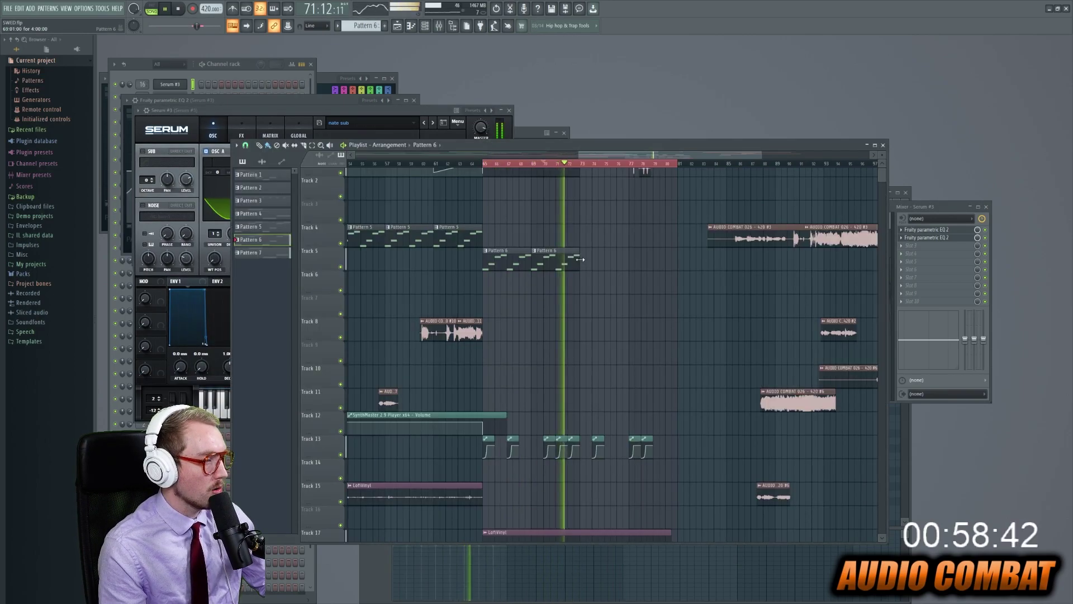
Step: Add another Pattern 6 clip on Track 5 at bar 73, directly after the existing ones
{"action": "left_click", "coordinate": [580, 260]}
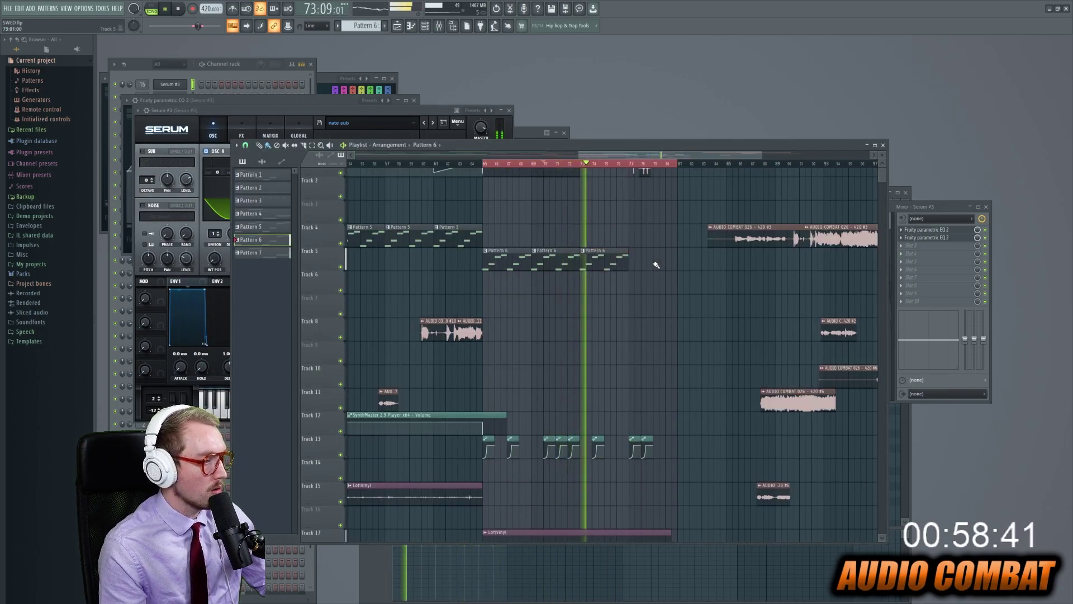
{"action": "scroll", "coordinate": [620, 267], "scroll_direction": "up", "scroll_amount": 1}
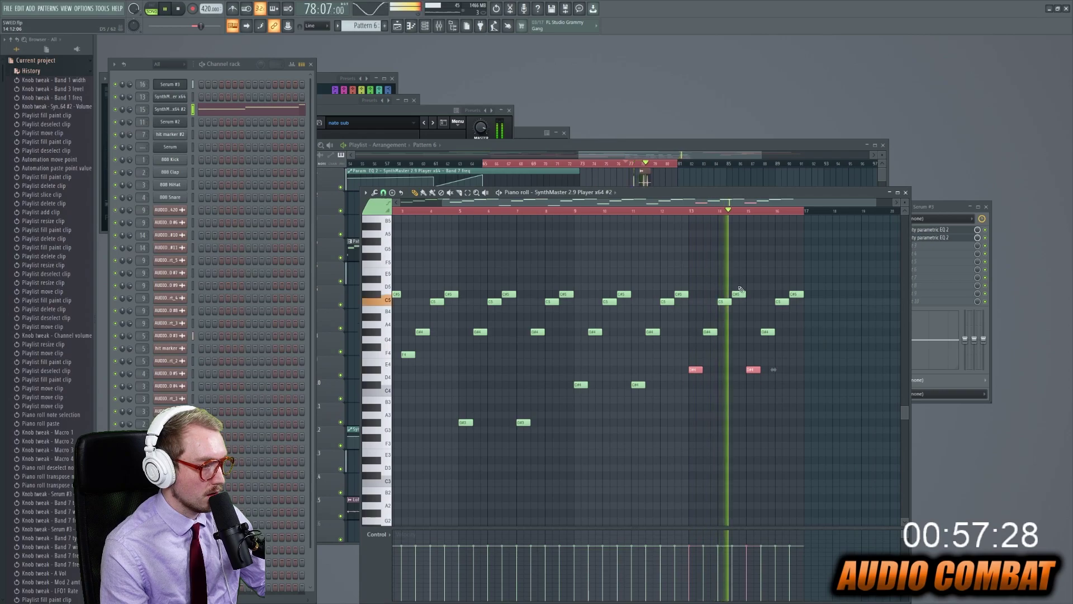
Step: Stop playback and close the SynthMaster piano roll to get back to the playlist
{"action": "key", "text": "space"}
{"action": "key", "text": "F7"}
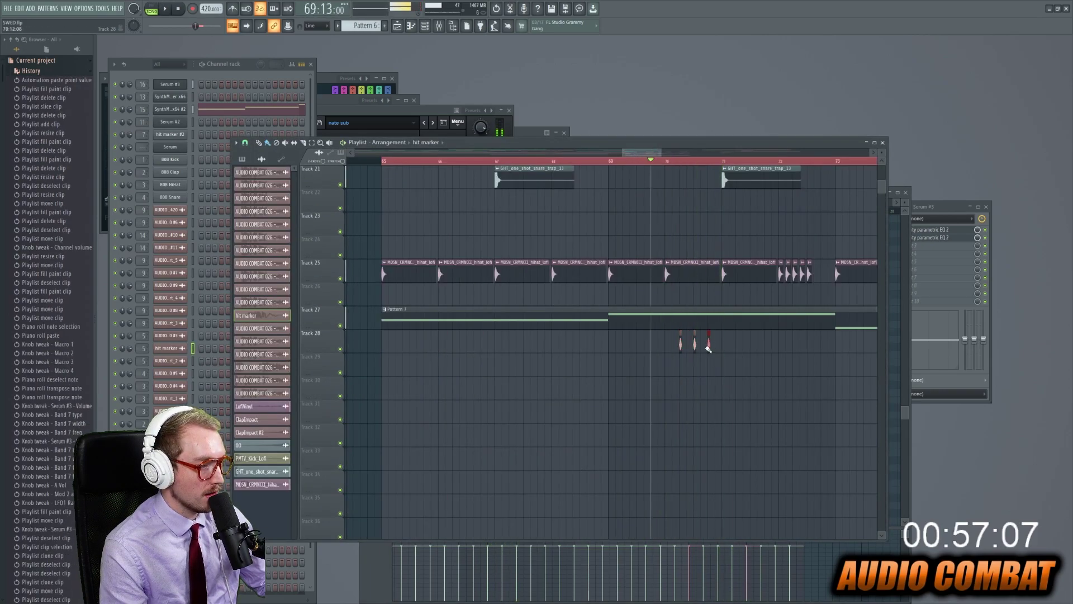
Step: Select the short hit marker clips on Track 28 and undo the last playlist edits
{"action": "left_click_drag", "start_coordinate": [662, 330], "coordinate": [822, 376]}
{"action": "key", "text": "ctrl+z"}
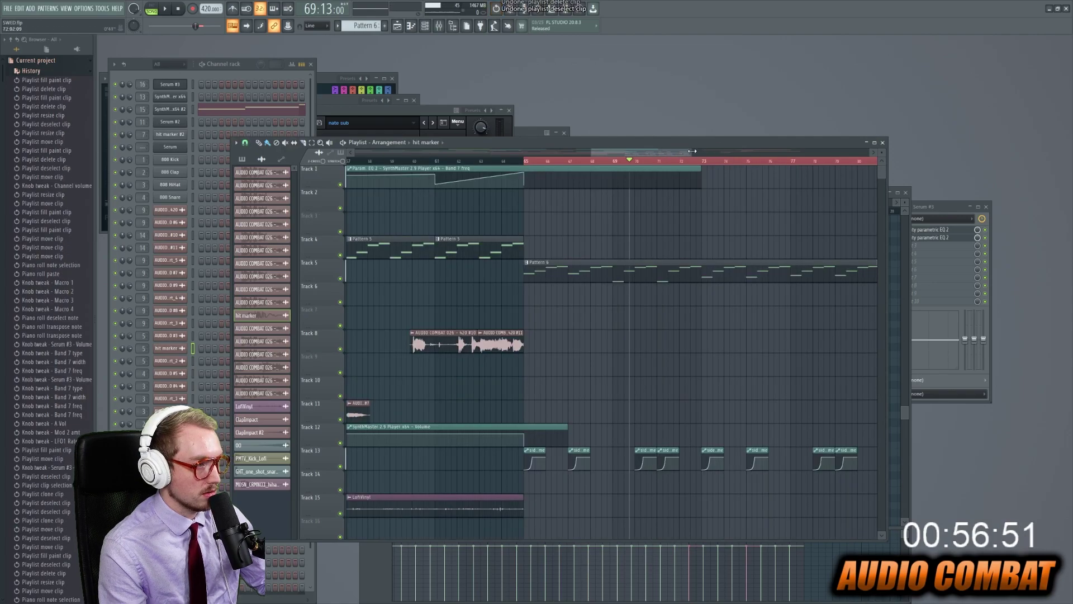
{"action": "key", "text": "ctrl+z"}
{"action": "left_click_drag", "start_coordinate": [692, 151], "coordinate": [783, 152]}
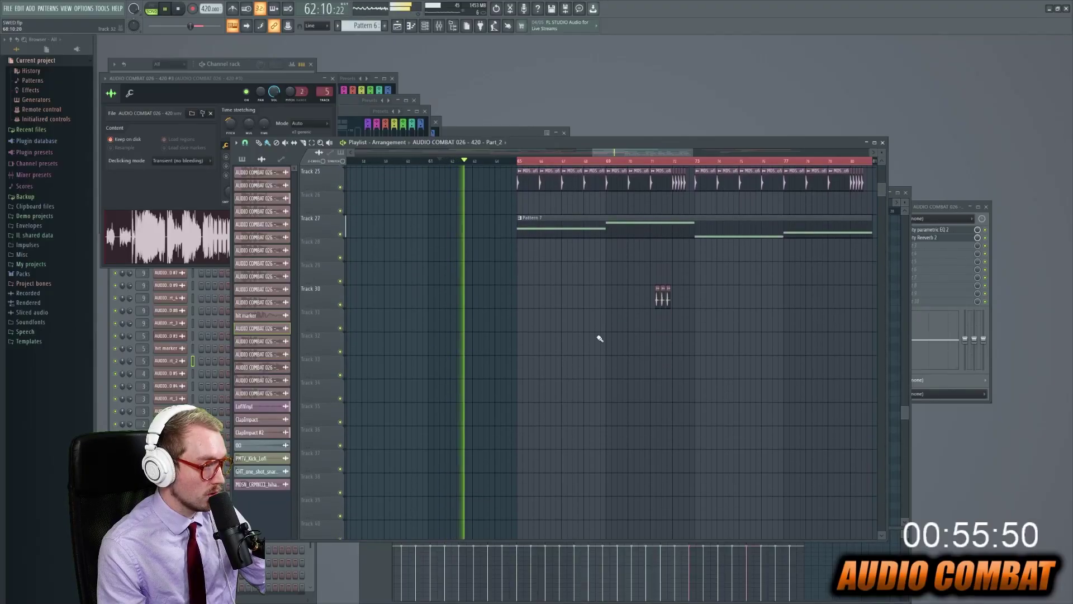
Step: Place the AUDIO COMBAT 026 - 420 - Part_2 clip at bar 65 on Track 34
{"action": "scroll", "coordinate": [592, 337], "scroll_direction": "down", "scroll_amount": 2}
{"action": "left_click", "coordinate": [523, 337]}
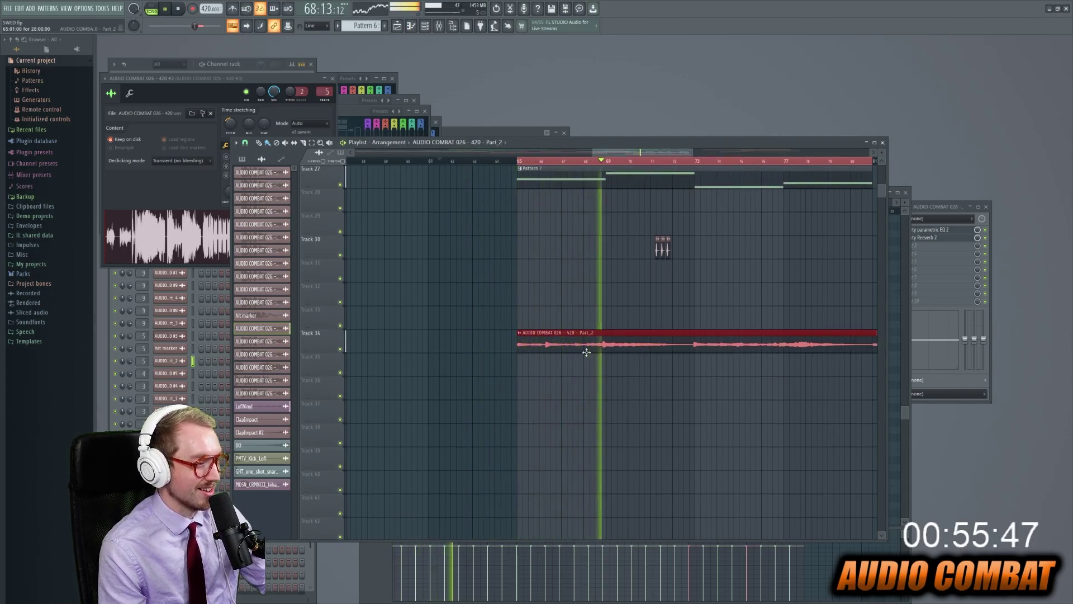
{"action": "left_click", "coordinate": [579, 299]}
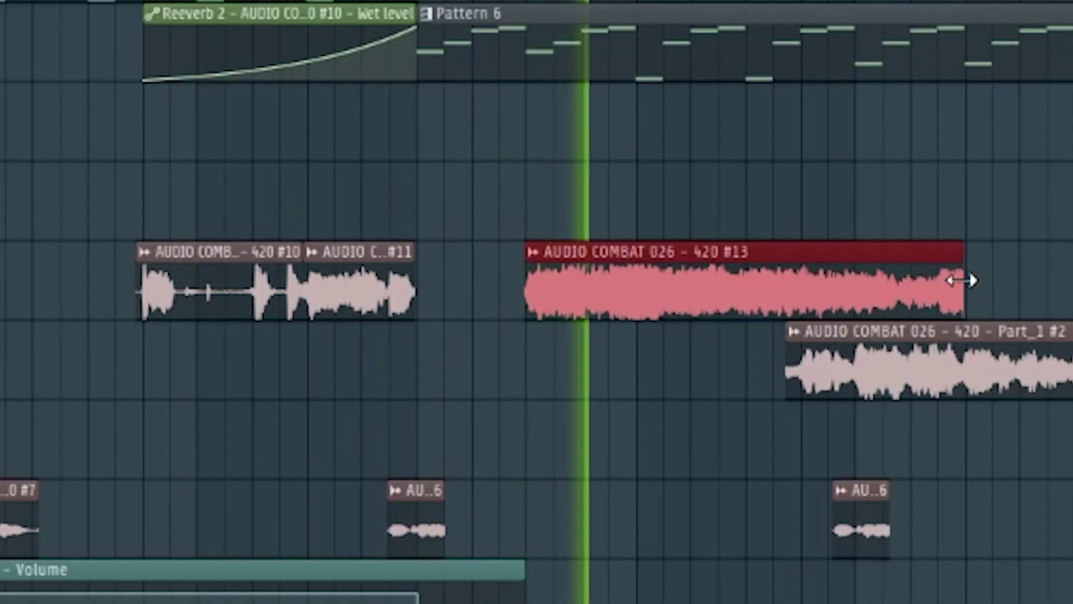
Step: Shorten the end of the AUDIO COMBAT 026 - 420 #13 clip on Track 8
{"action": "left_click_drag", "start_coordinate": [750, 254], "coordinate": [706, 258]}
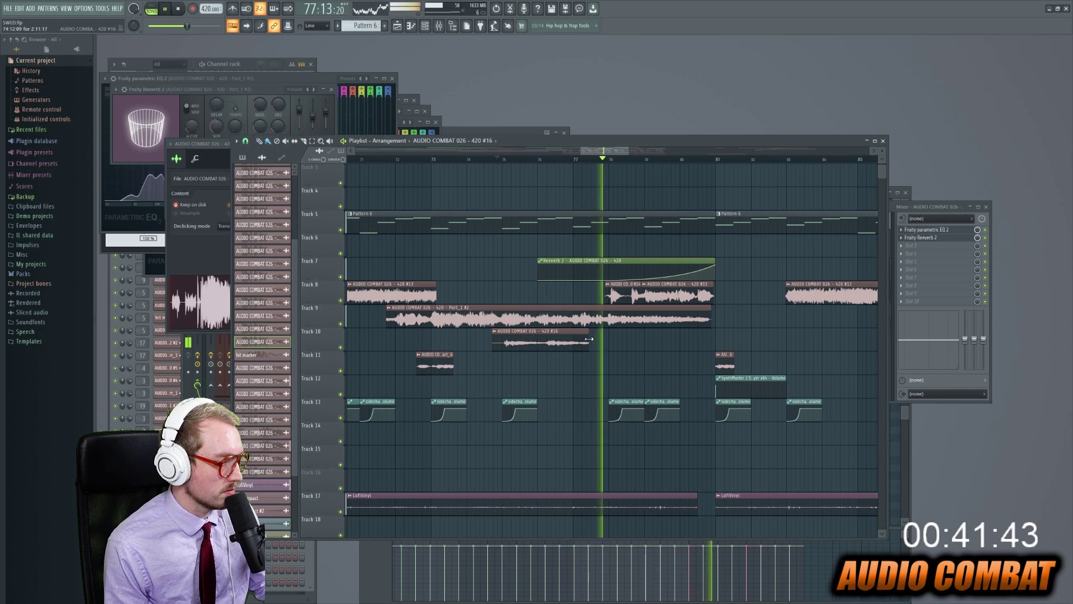
Step: Open the AUDIO COMBAT 026 - 420 #16 sample from Track 10 and route it to mixer insert 20
{"action": "double_click", "coordinate": [590, 338]}
{"action": "key", "text": "F9"}
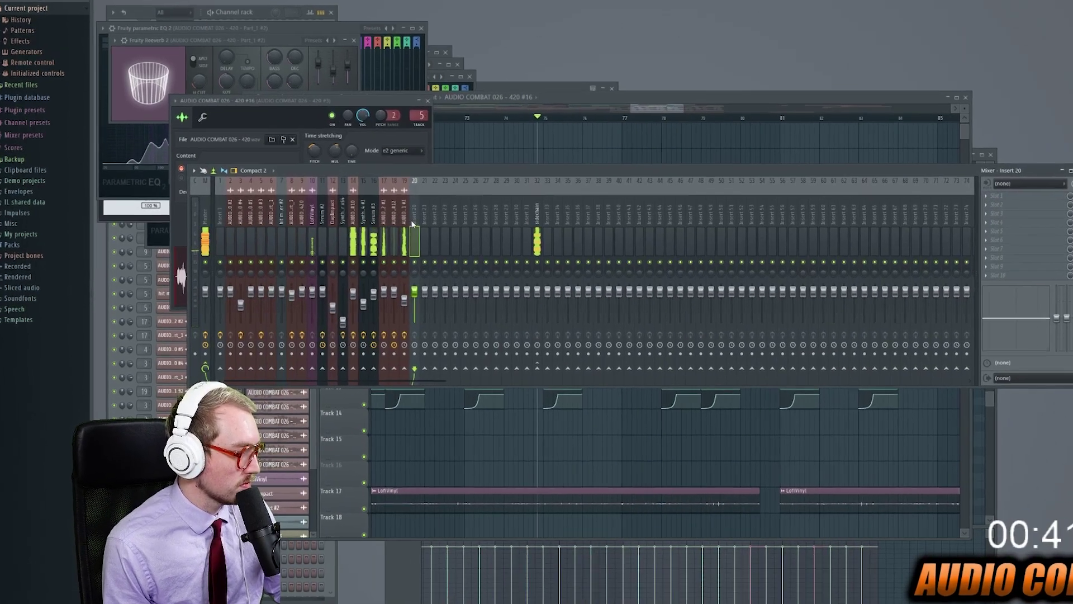
{"action": "right_click", "coordinate": [411, 219]}
{"action": "left_click", "coordinate": [620, 246]}
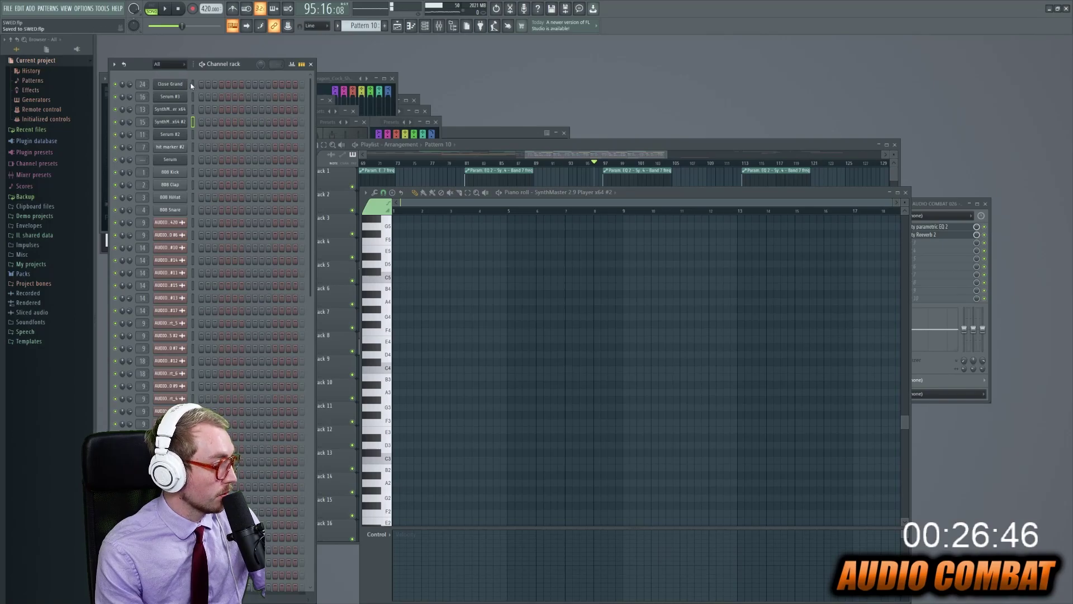
{"action": "right_click", "coordinate": [192, 85]}
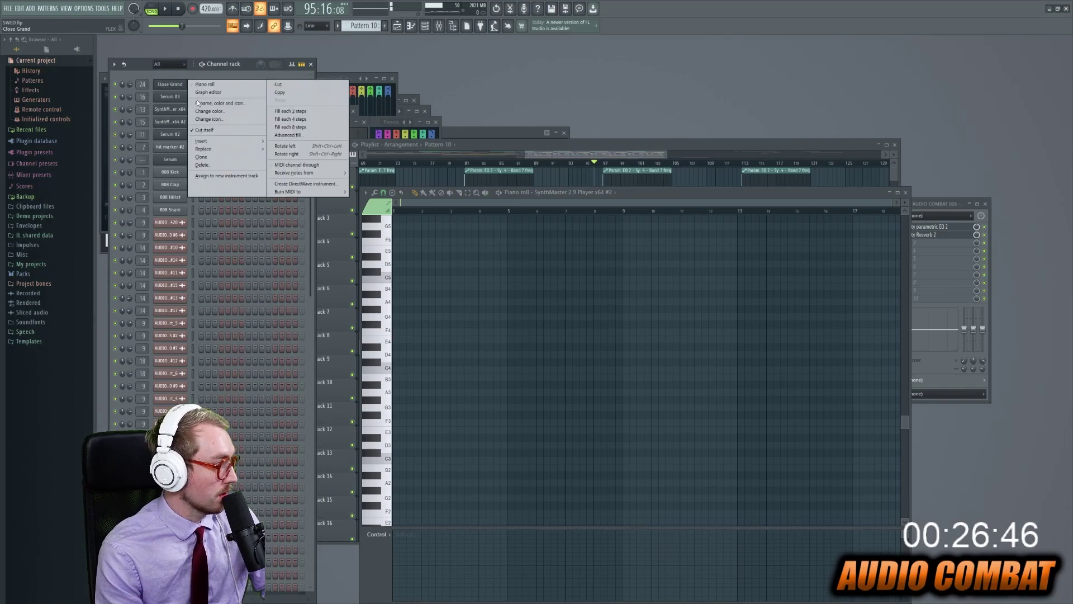
{"action": "mouse_move", "coordinate": [238, 151]}
{"action": "key", "text": "Escape"}
{"action": "key", "text": "Escape"}
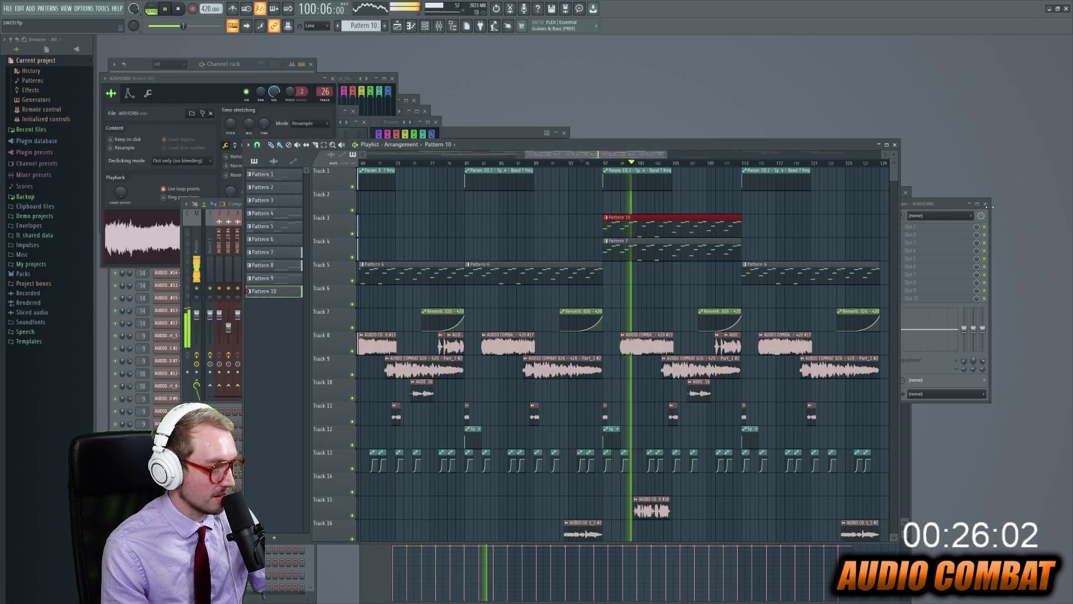
Step: Bring up the mixer for the AIRHORN sample and bring the channel rack to the front
{"action": "key", "text": "F9"}
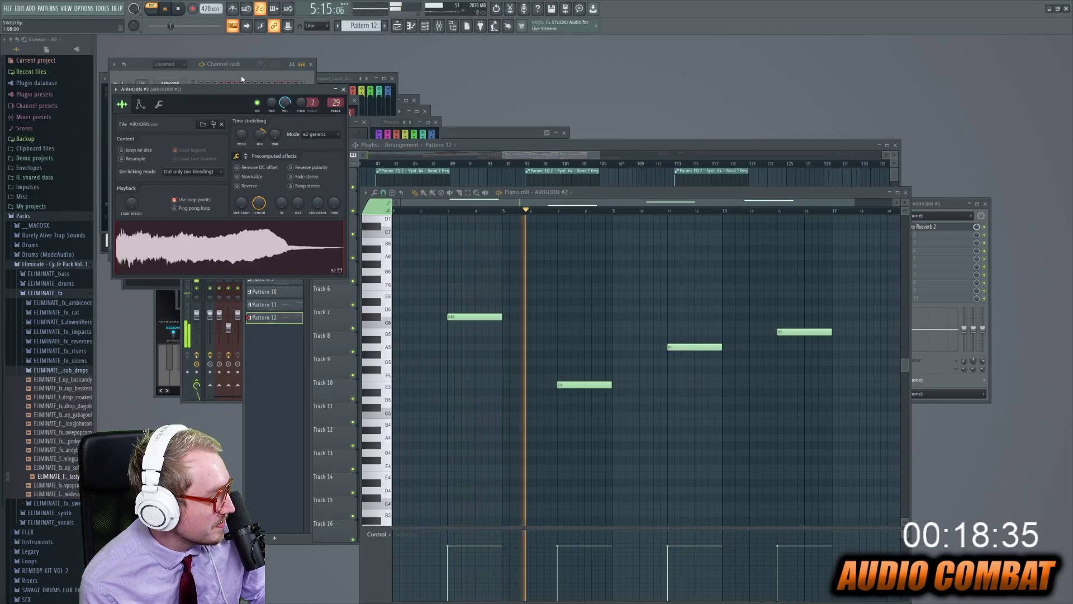
{"action": "left_click", "coordinate": [240, 76]}
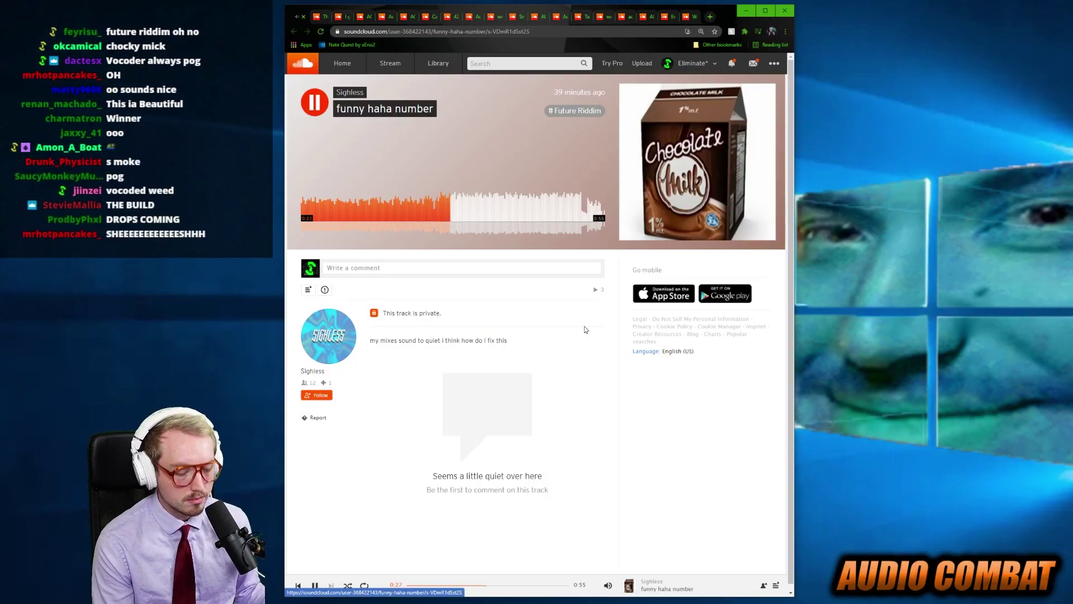
Step: Skip close to the end of the SoundCloud track funny haha number, pause it and close its page
{"action": "left_click", "coordinate": [575, 218]}
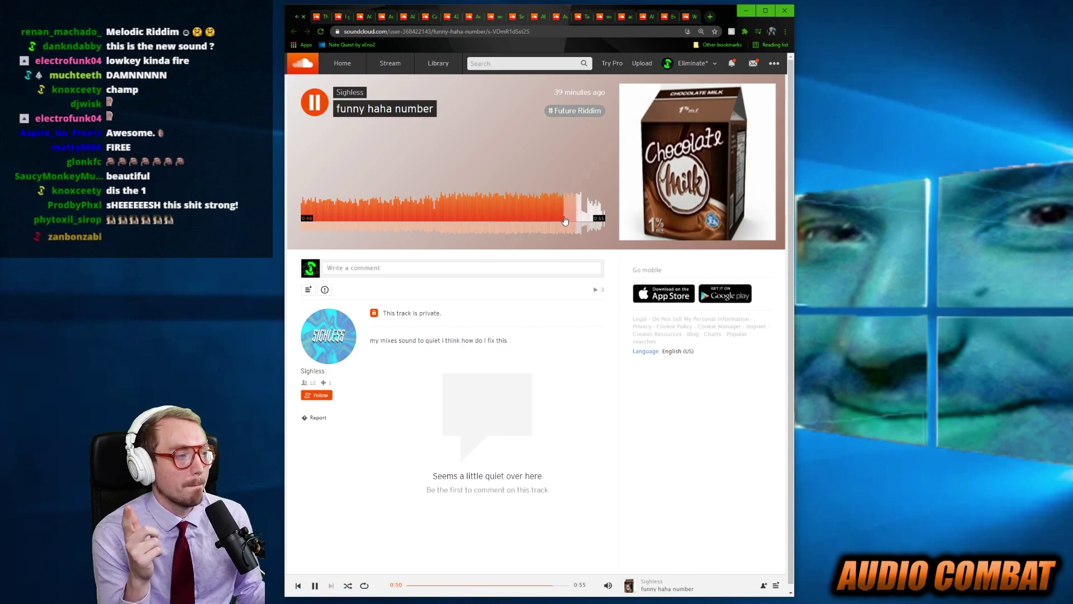
{"action": "key", "text": "space"}
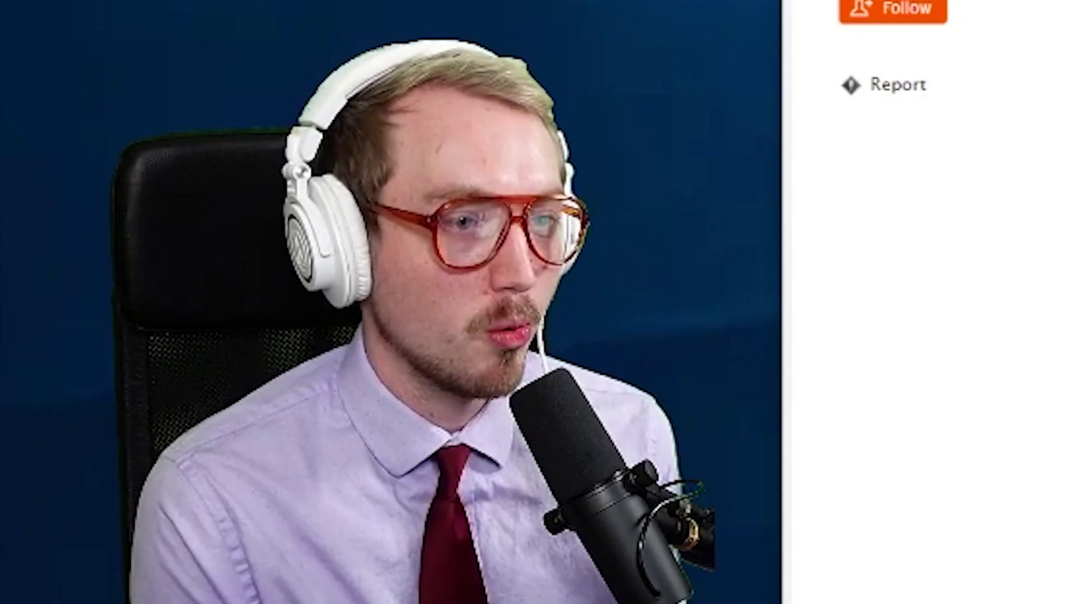
{"action": "key", "text": "ctrl+w"}
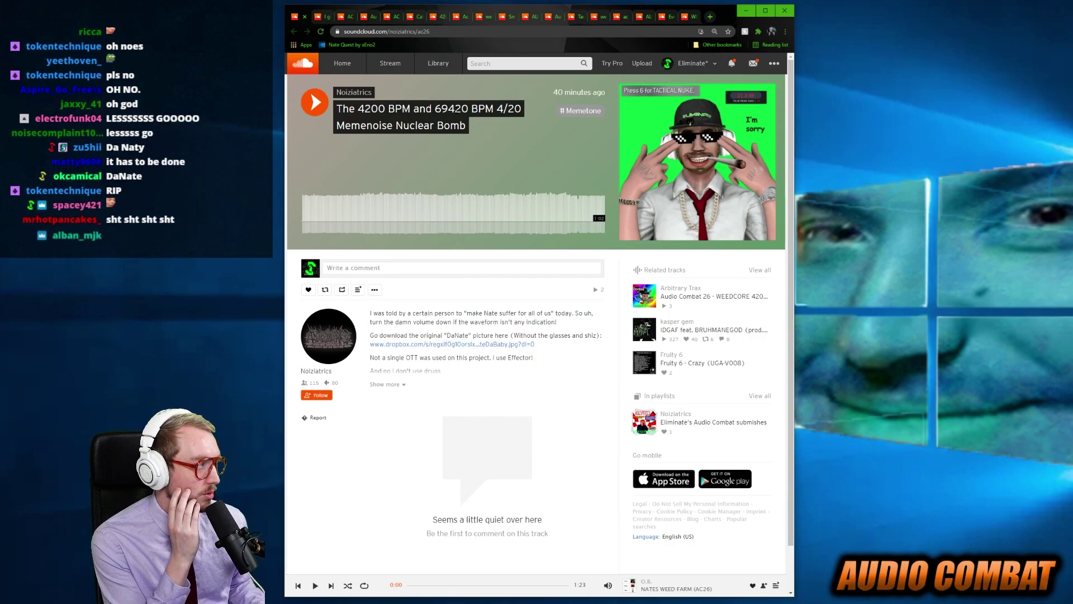
Step: Play The 4200 BPM and 69420 BPM 4/20 Memenoise Nuclear Bomb and close the enlarged artwork of Call of Doodie
{"action": "key", "text": "space"}
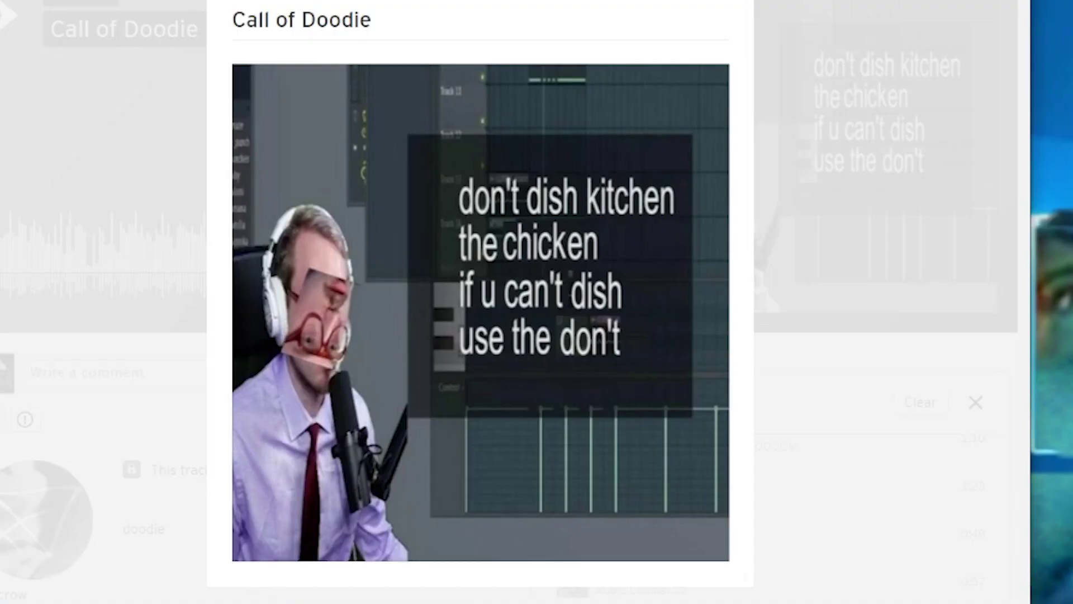
{"action": "left_click", "coordinate": [337, 443]}
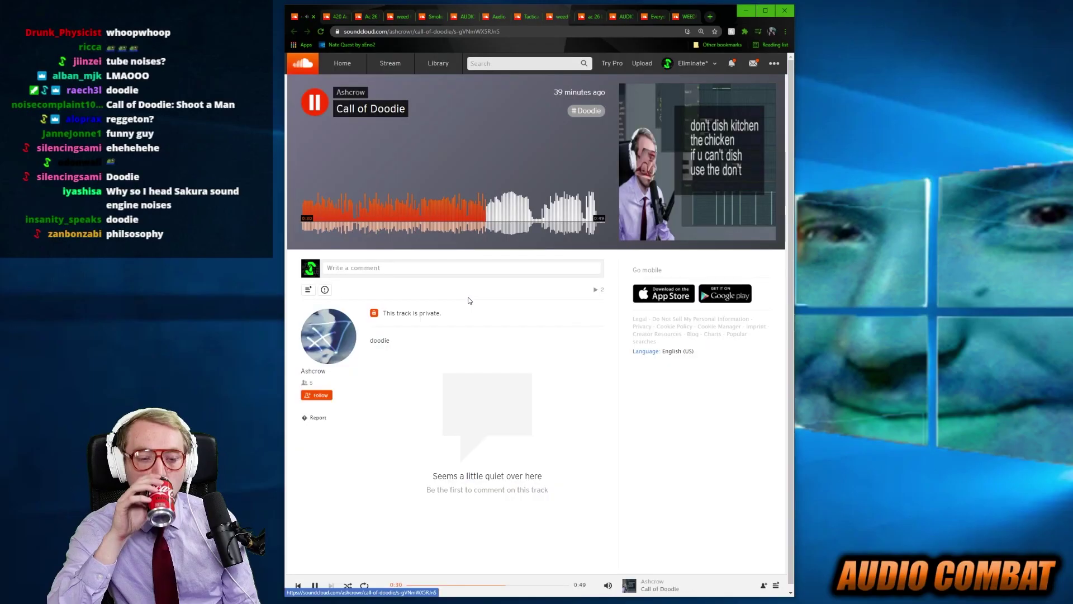